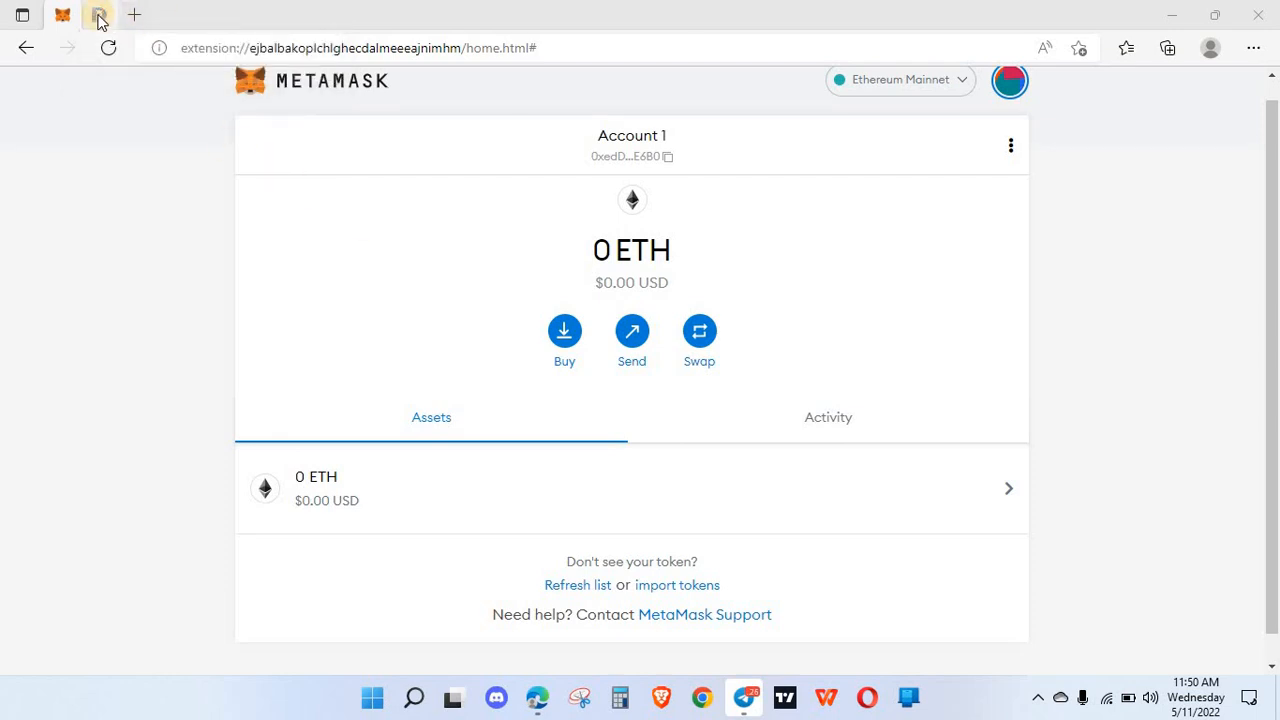
Connect Account 1 of the MetaMask wallet to the Chainlist site and allow the requested access
left_click(99, 15)
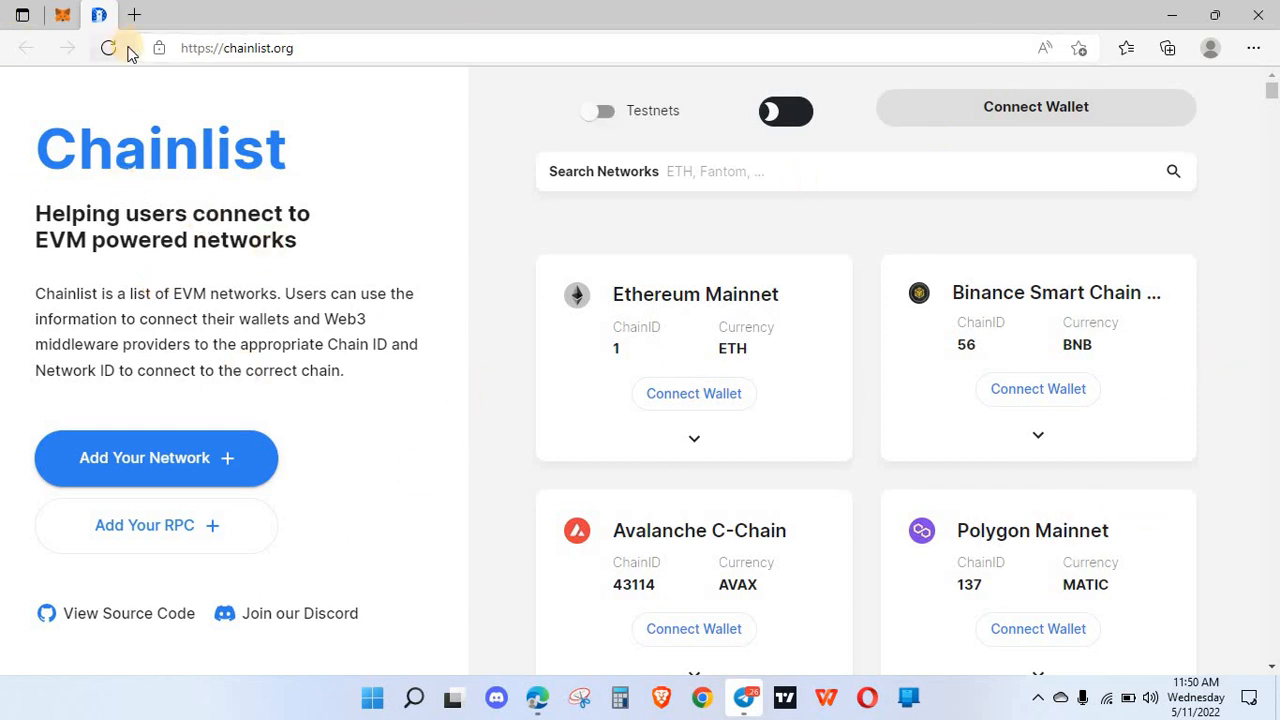
left_click(1112, 110)
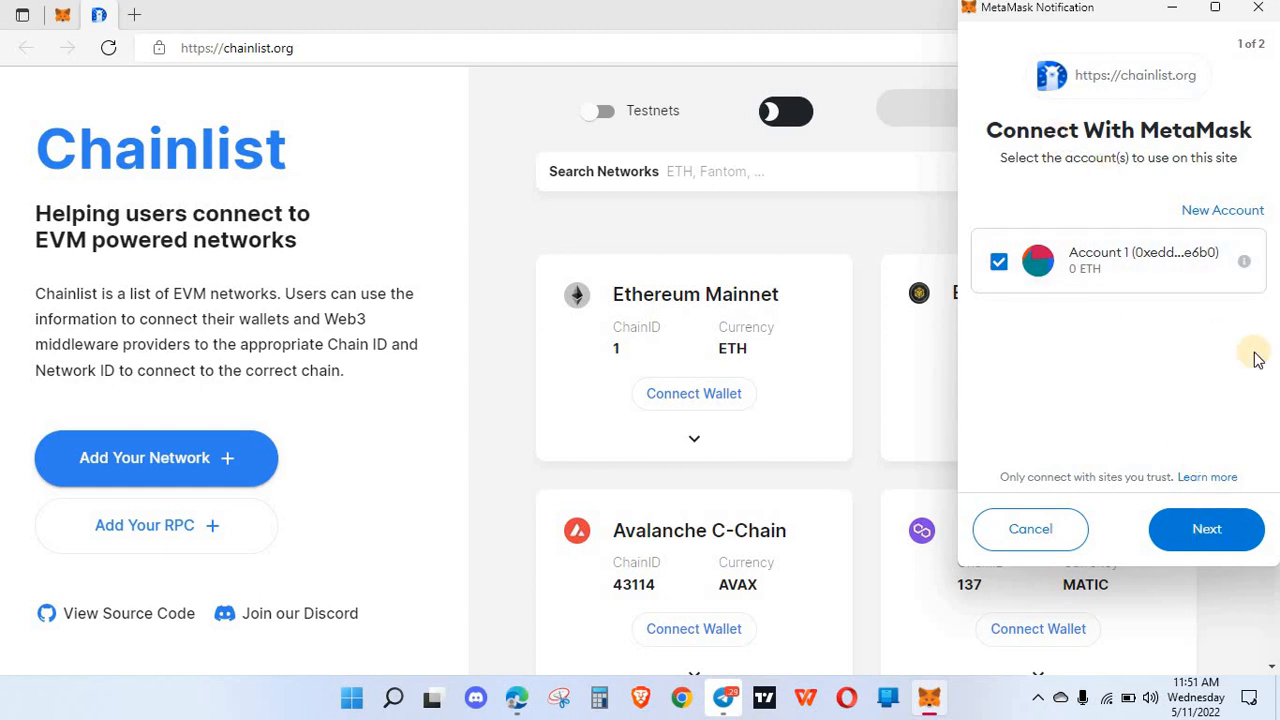
left_click(1207, 537)
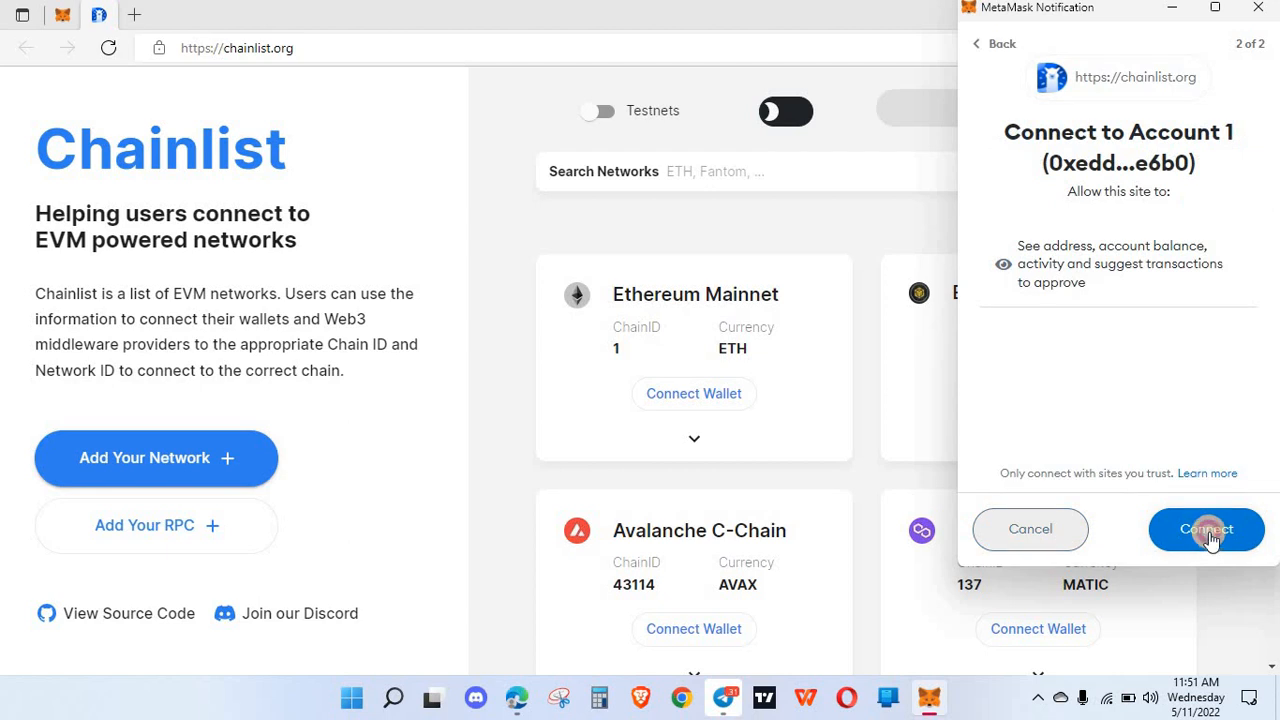
left_click(1208, 532)
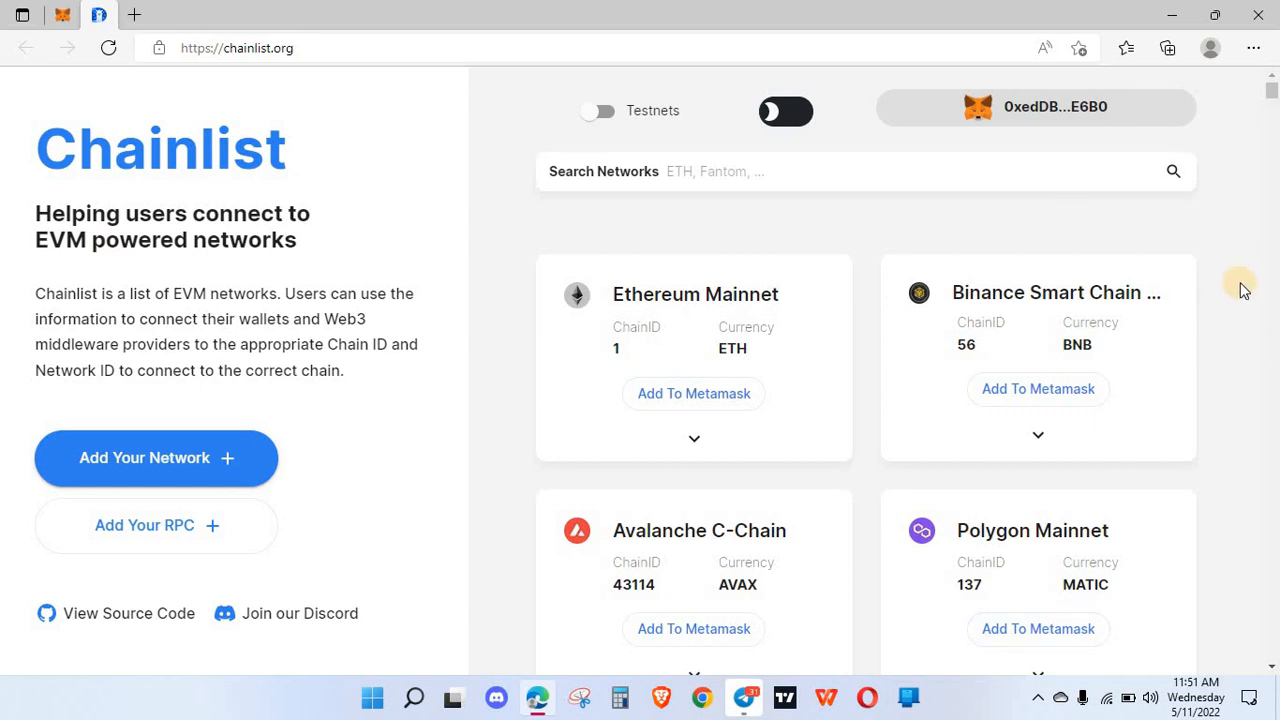
scroll(1027, 372, "down", 1)
scroll(1250, 345, "up", 1)
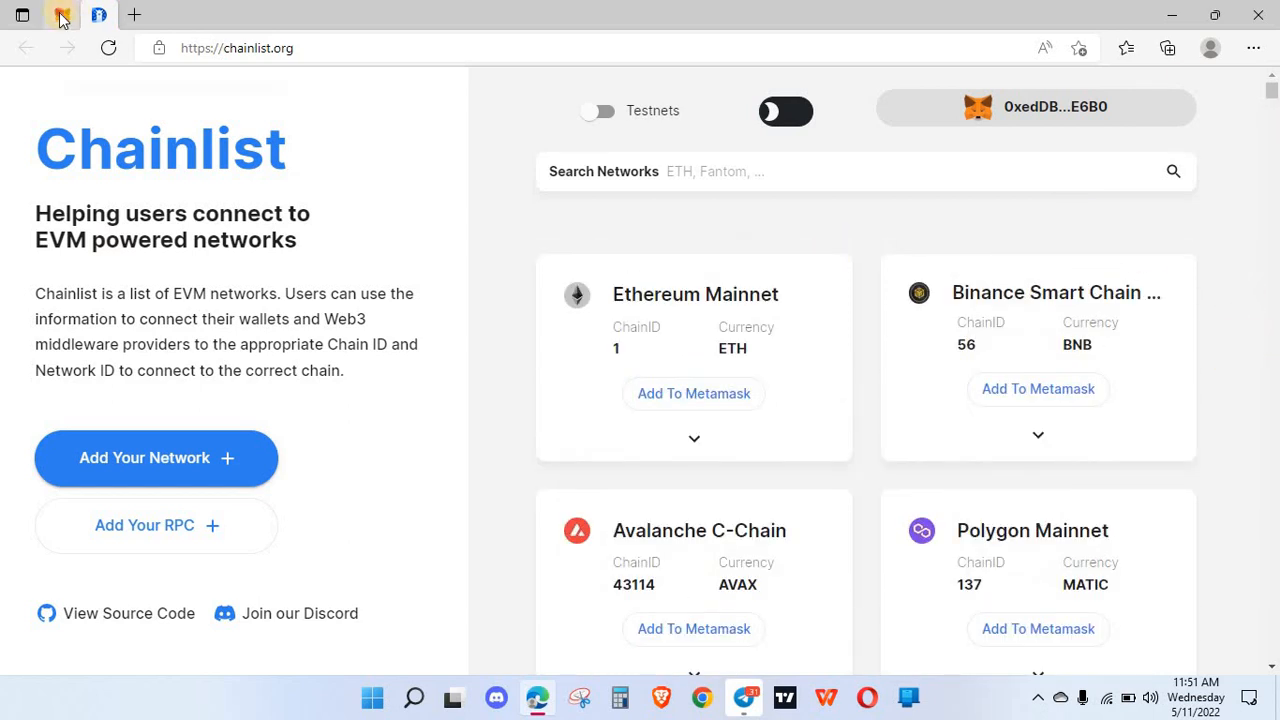
Add Binance Smart Chain Mainnet (chain ID 56) to MetaMask from Chainlist, switch to it and check the wallet
left_click(61, 15)
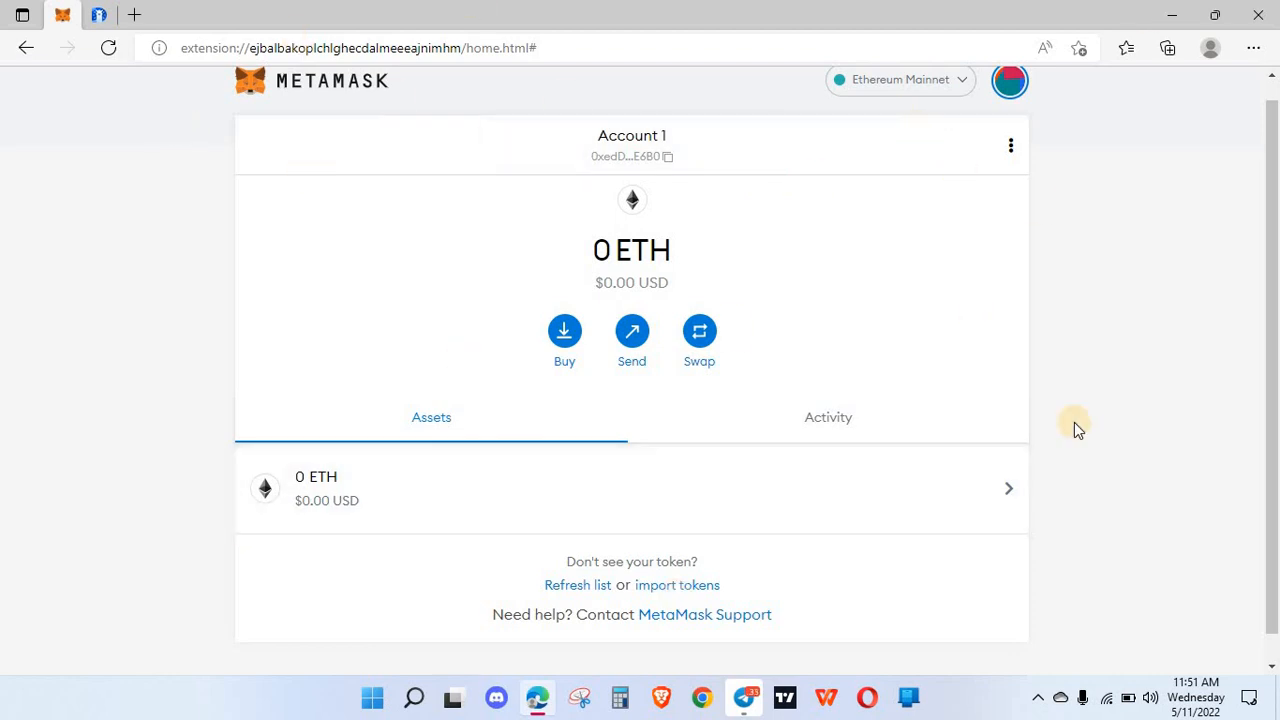
left_click(97, 15)
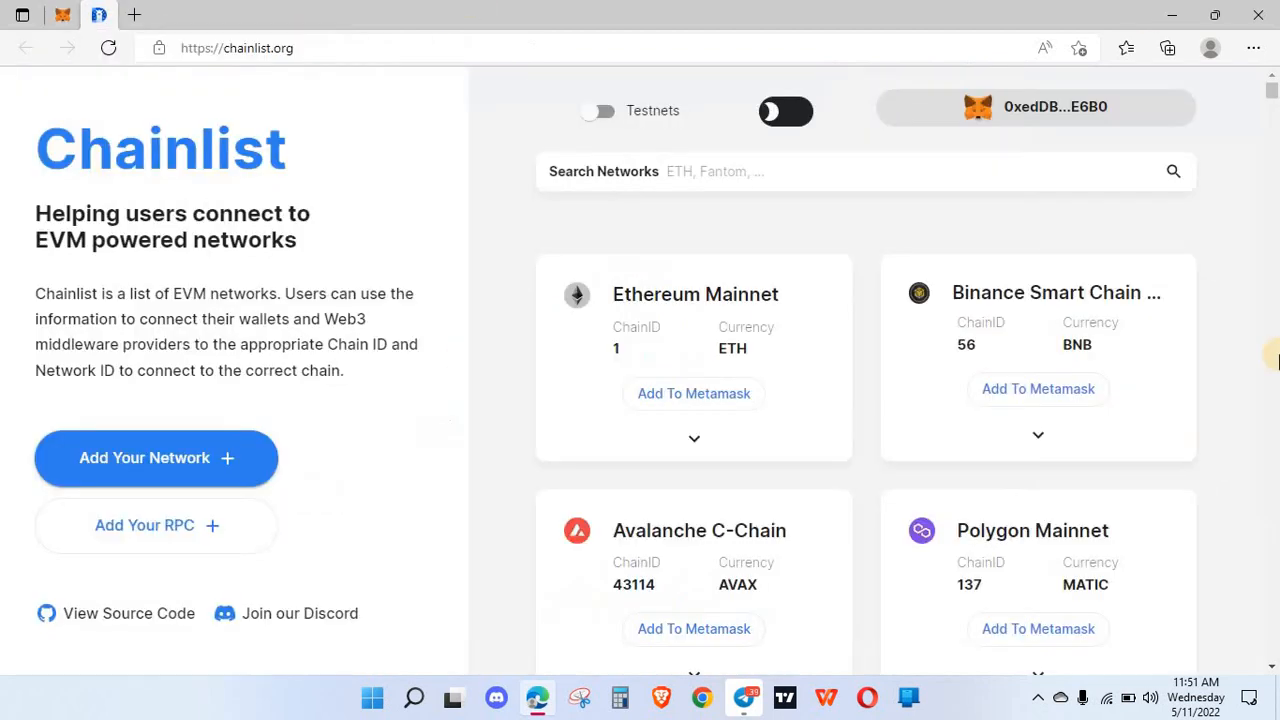
left_click(1038, 400)
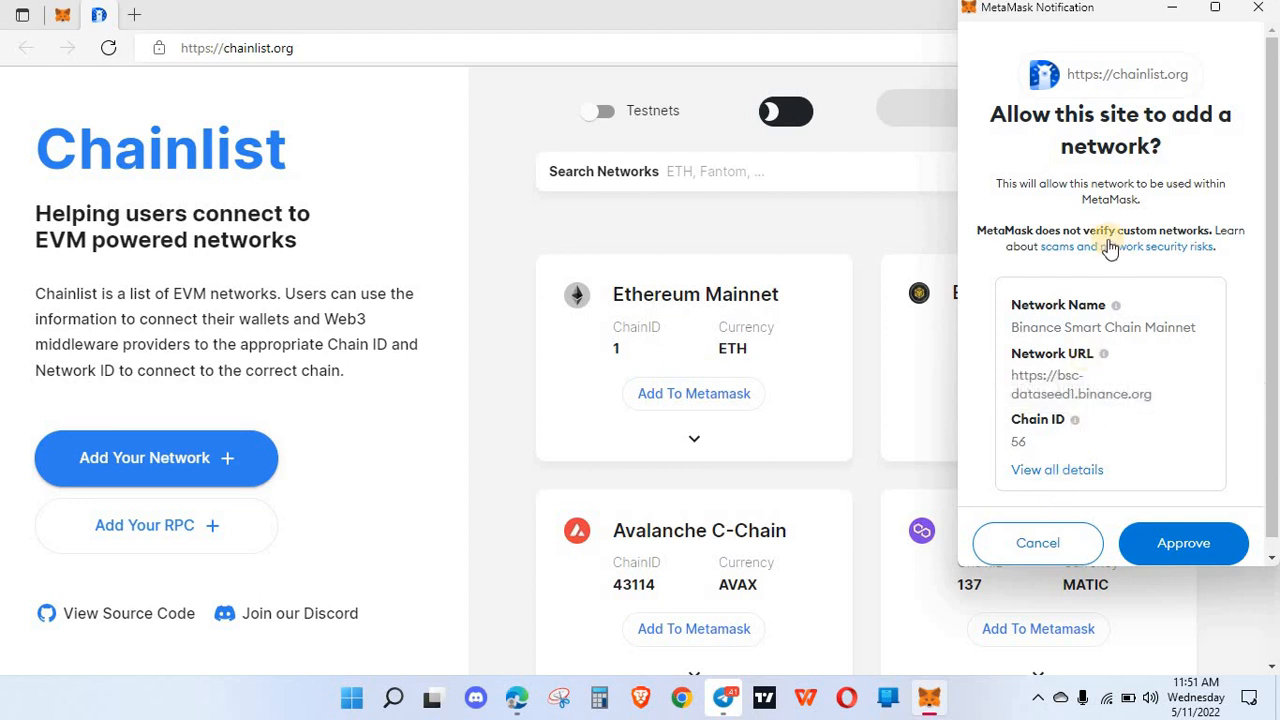
left_click(1180, 552)
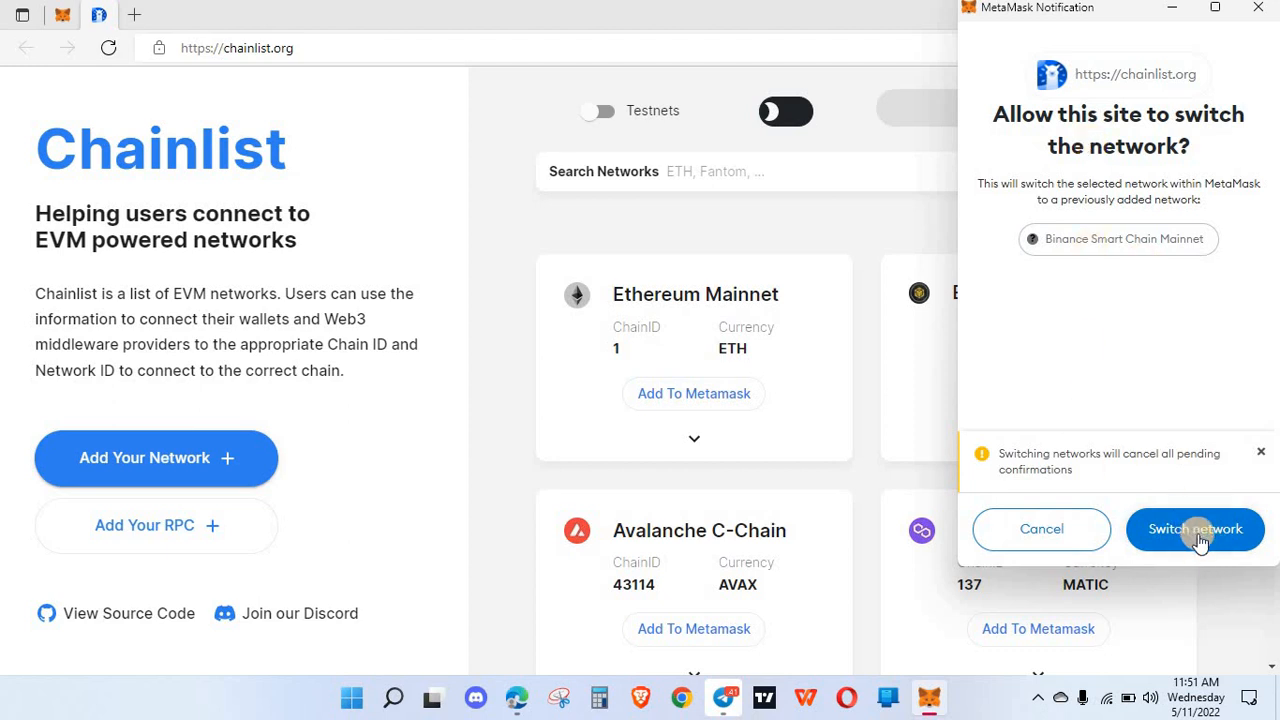
left_click(1200, 538)
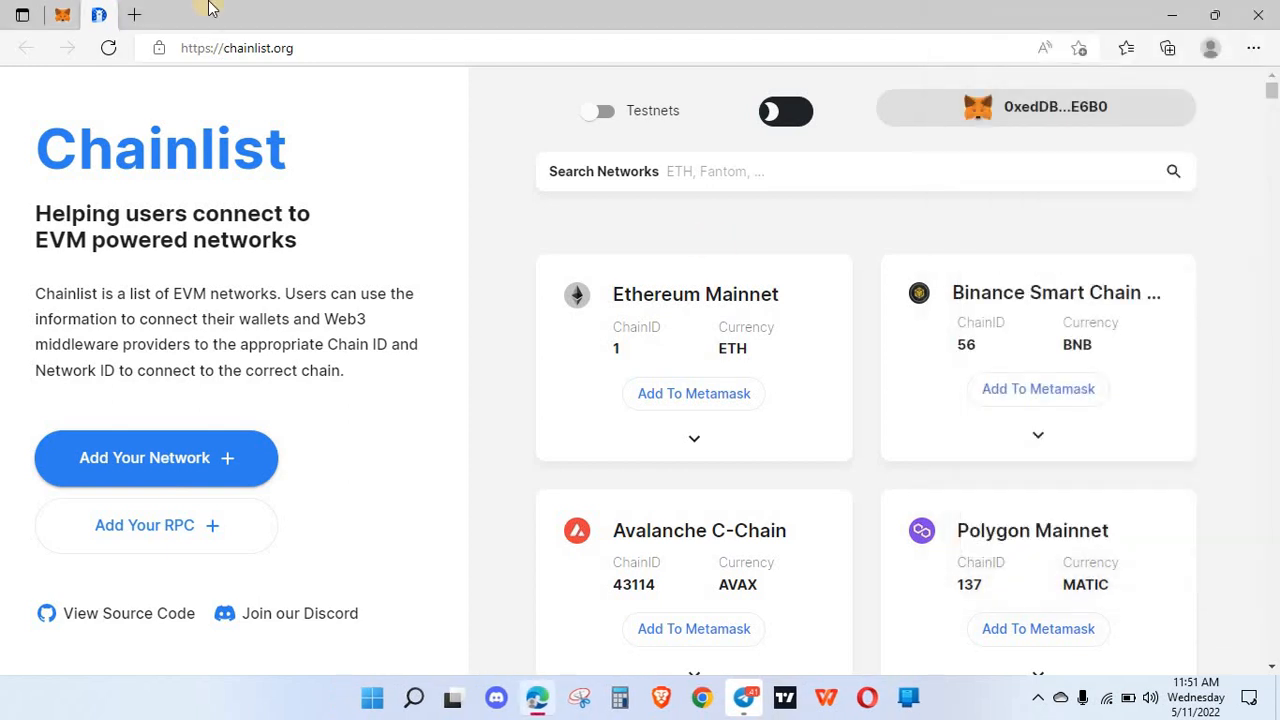
left_click(64, 15)
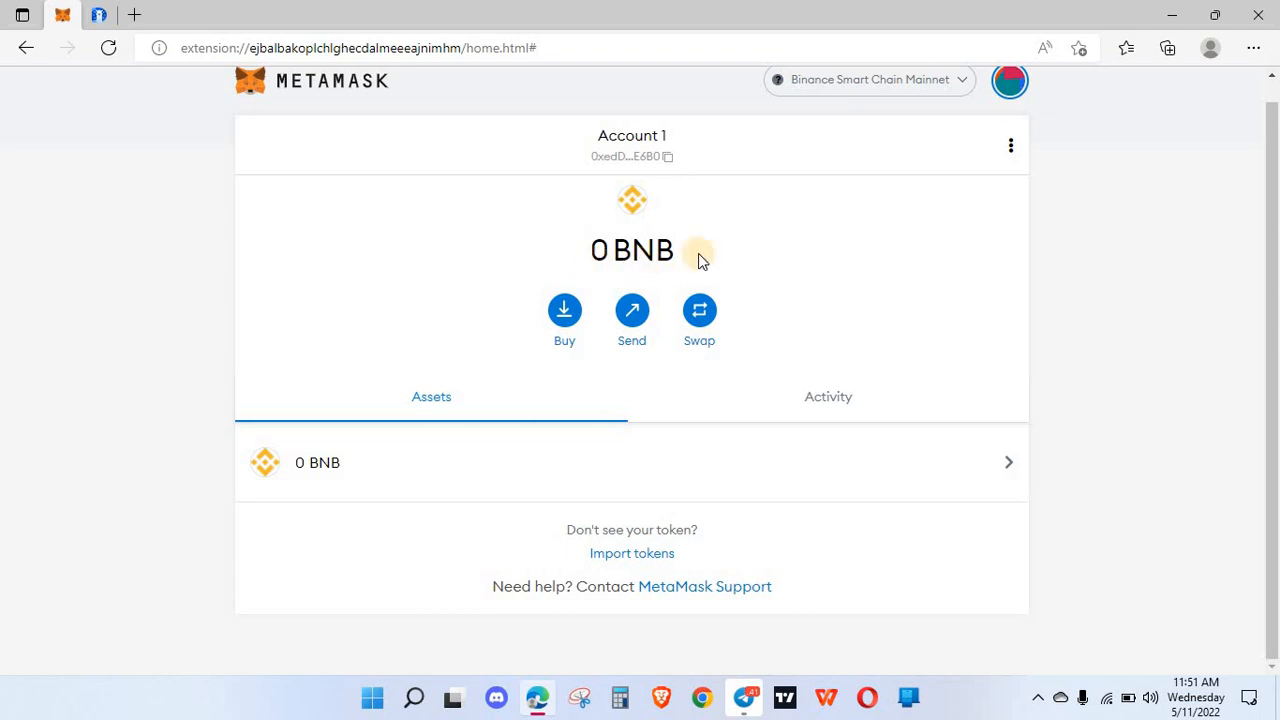
Add Polygon Mainnet (chain ID 137) to MetaMask from Chainlist, switch to it and view the wallet account
left_click(97, 15)
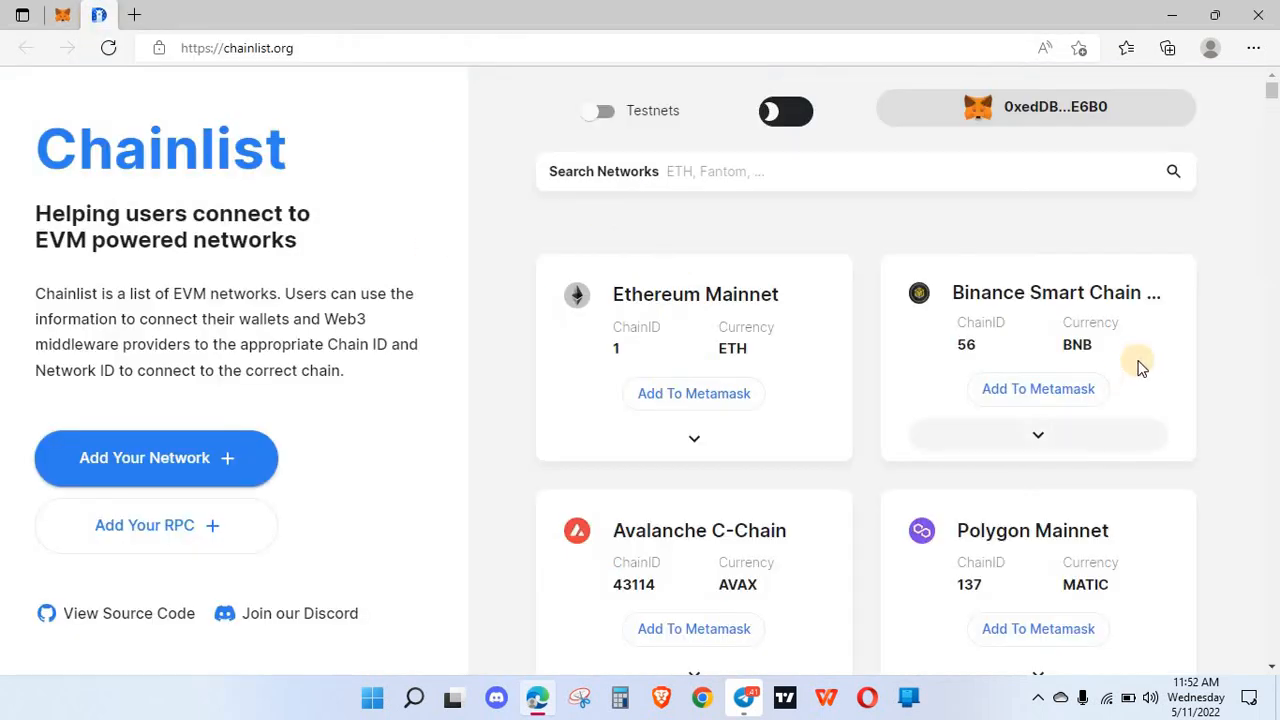
scroll(1137, 366, "down", 1)
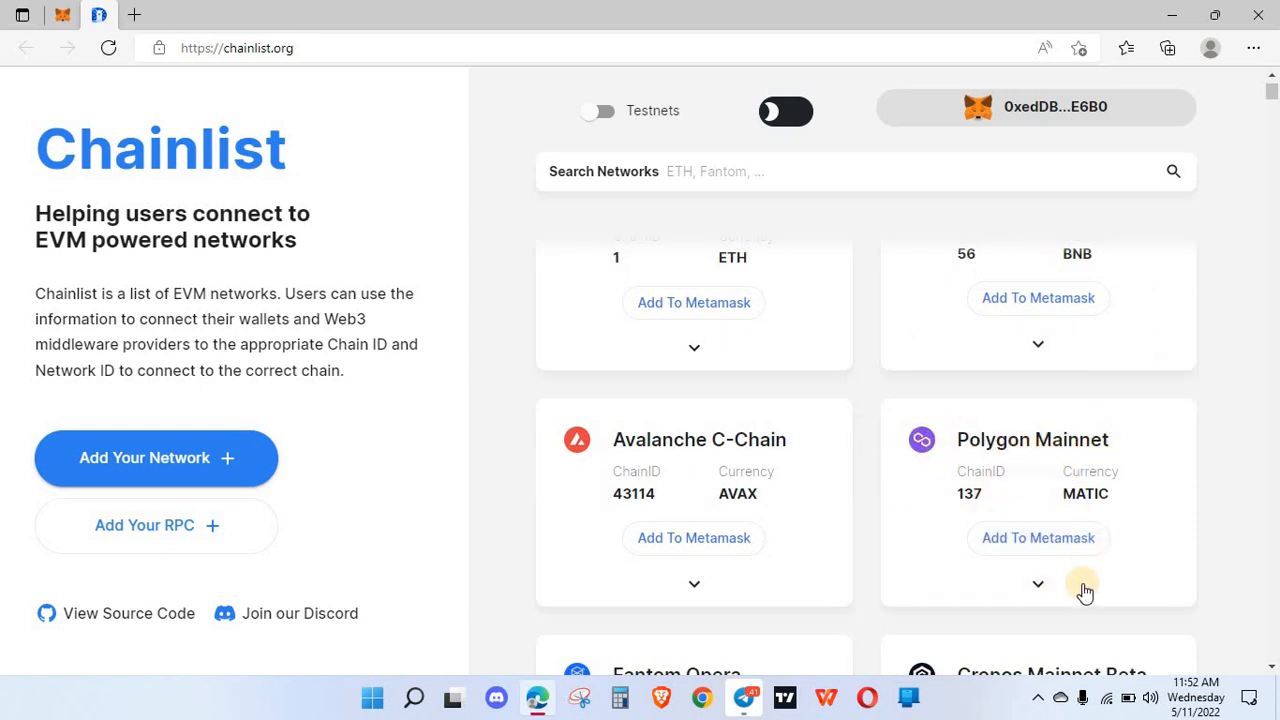
left_click(990, 548)
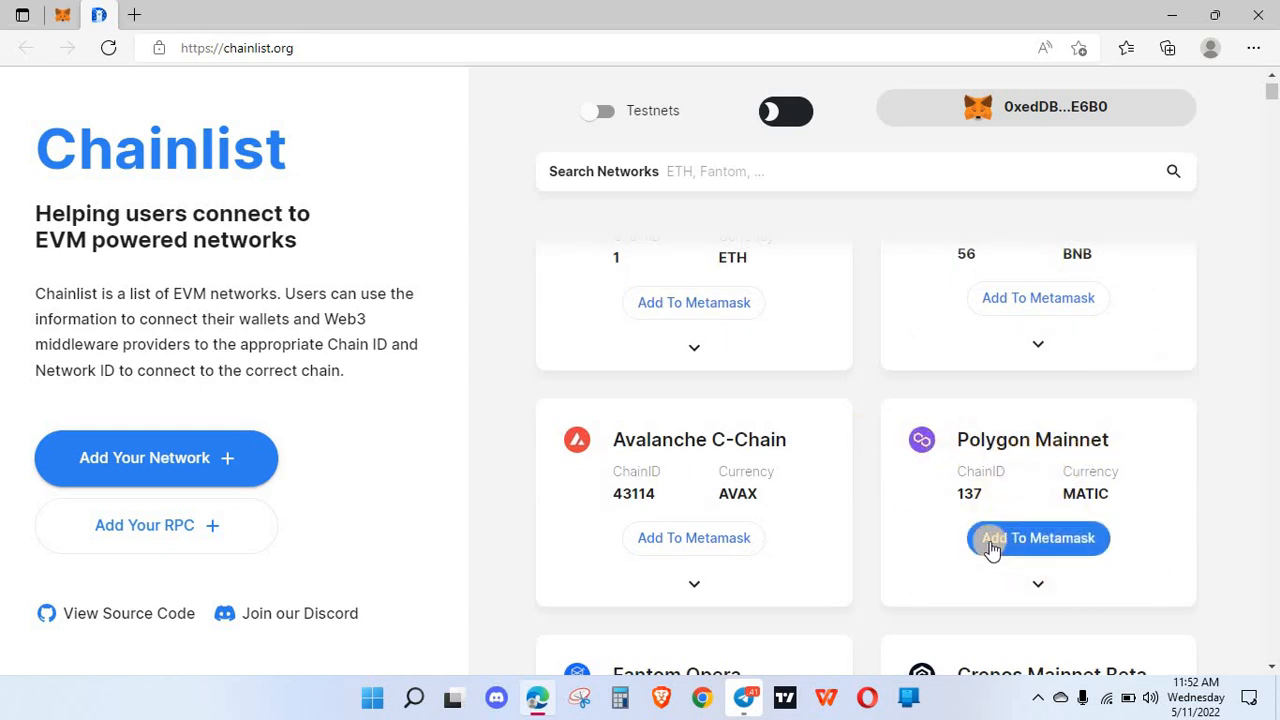
left_click(1048, 545)
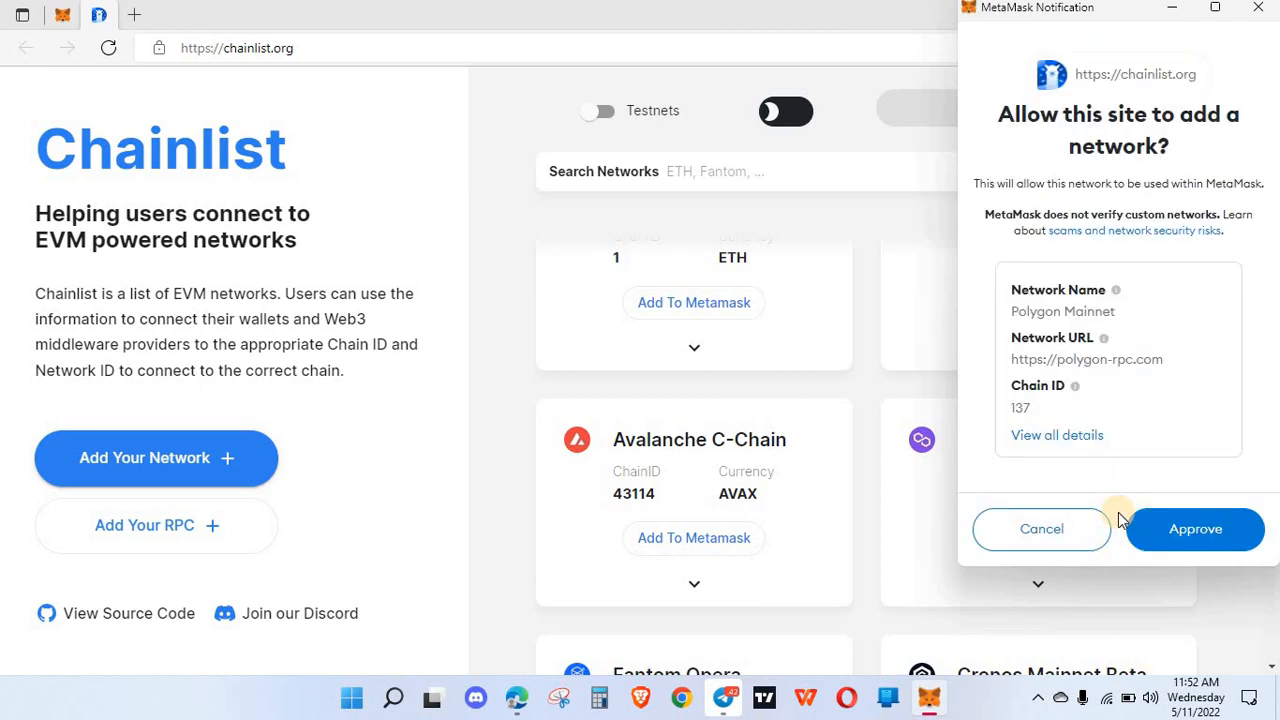
left_click(1190, 530)
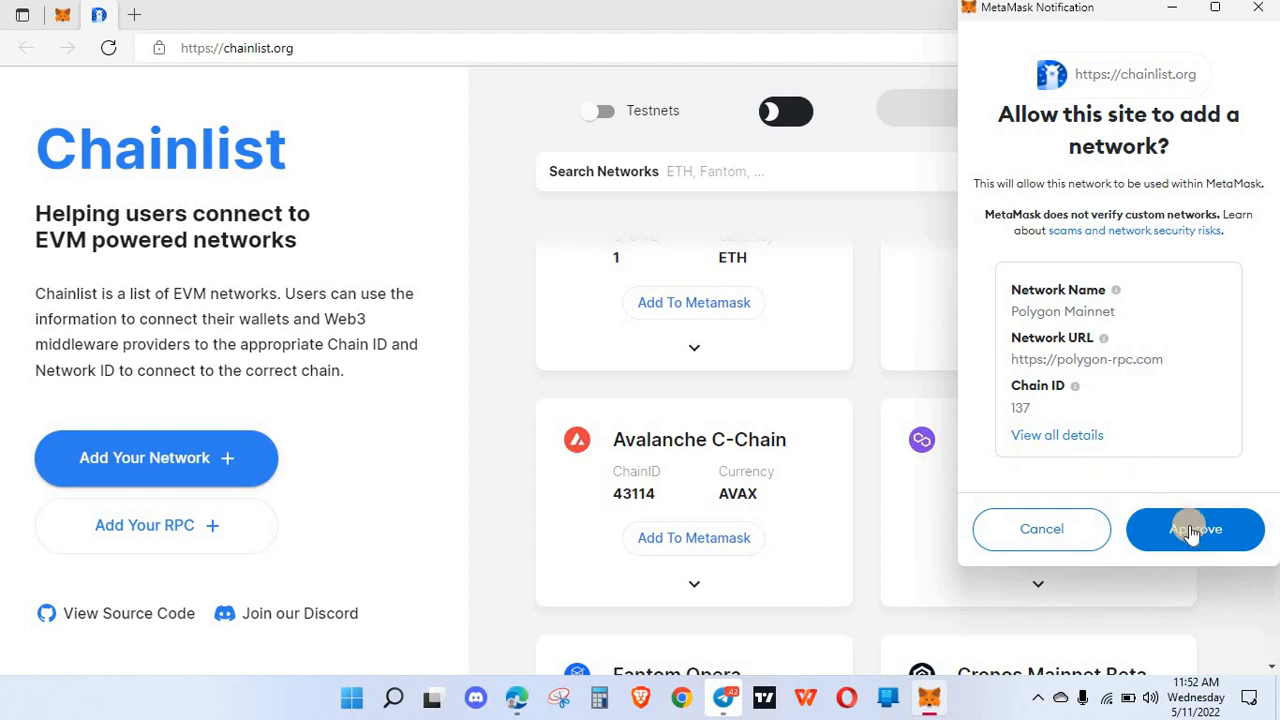
left_click(1195, 529)
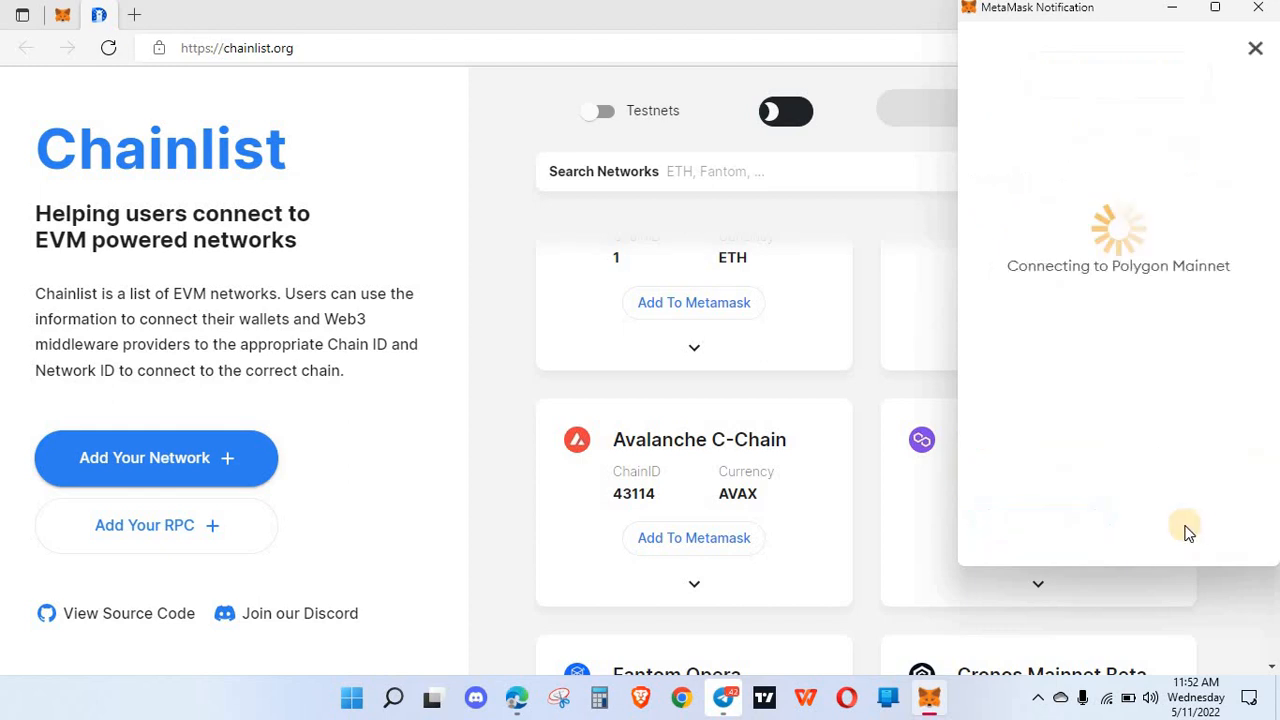
left_click(62, 16)
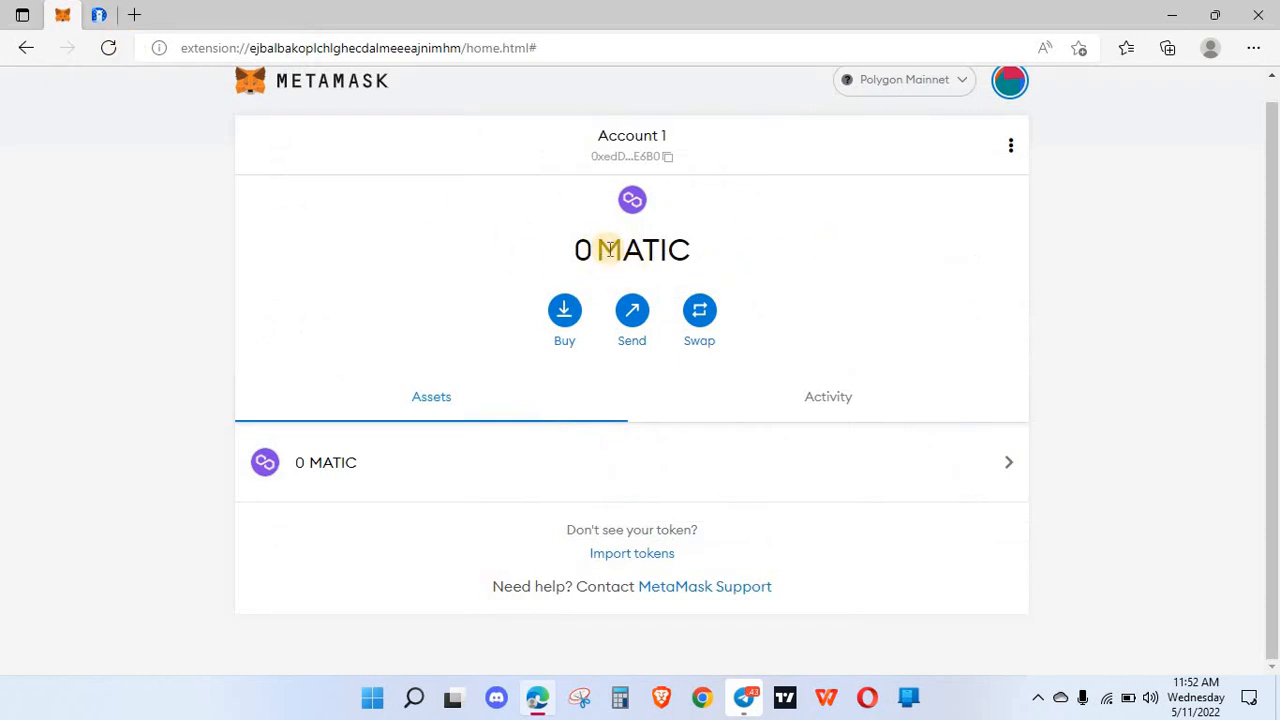
Add Avalanche C-Chain (chain ID 43114) from Chainlist, switch MetaMask to that network and view the wallet account
left_click(108, 14)
scroll(1140, 480, "down", 2)
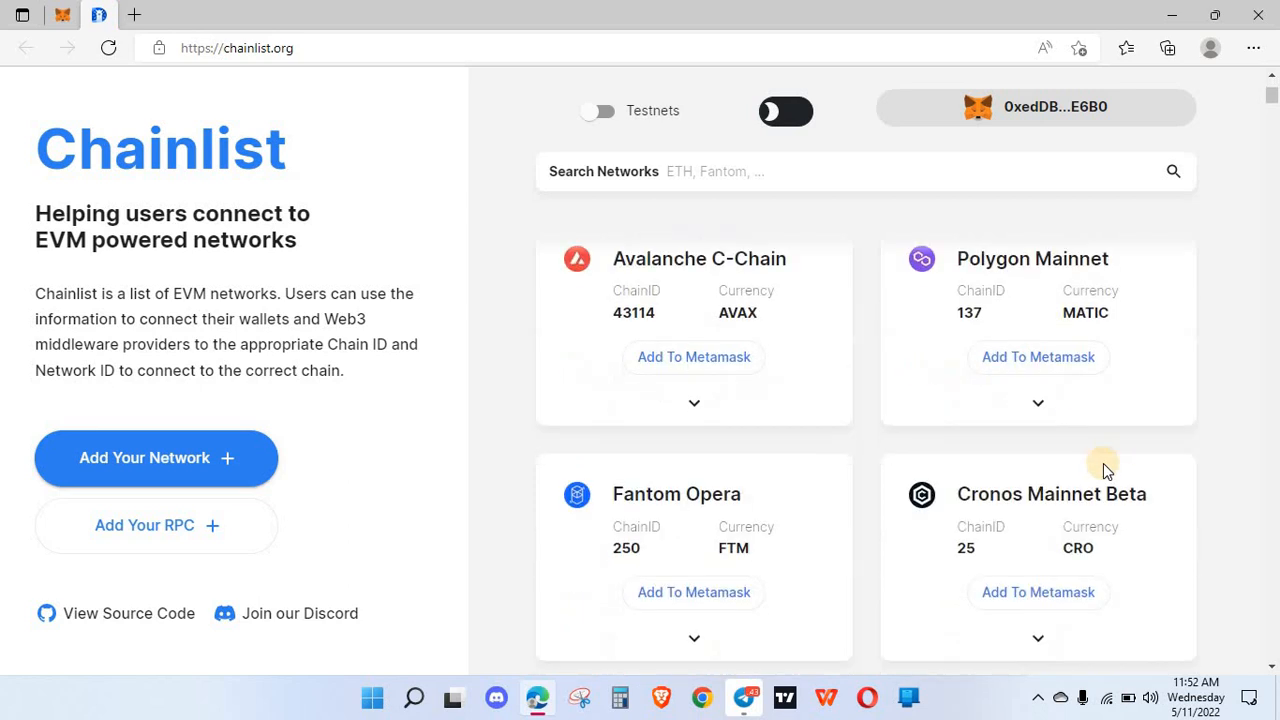
scroll(596, 620, "up", 3)
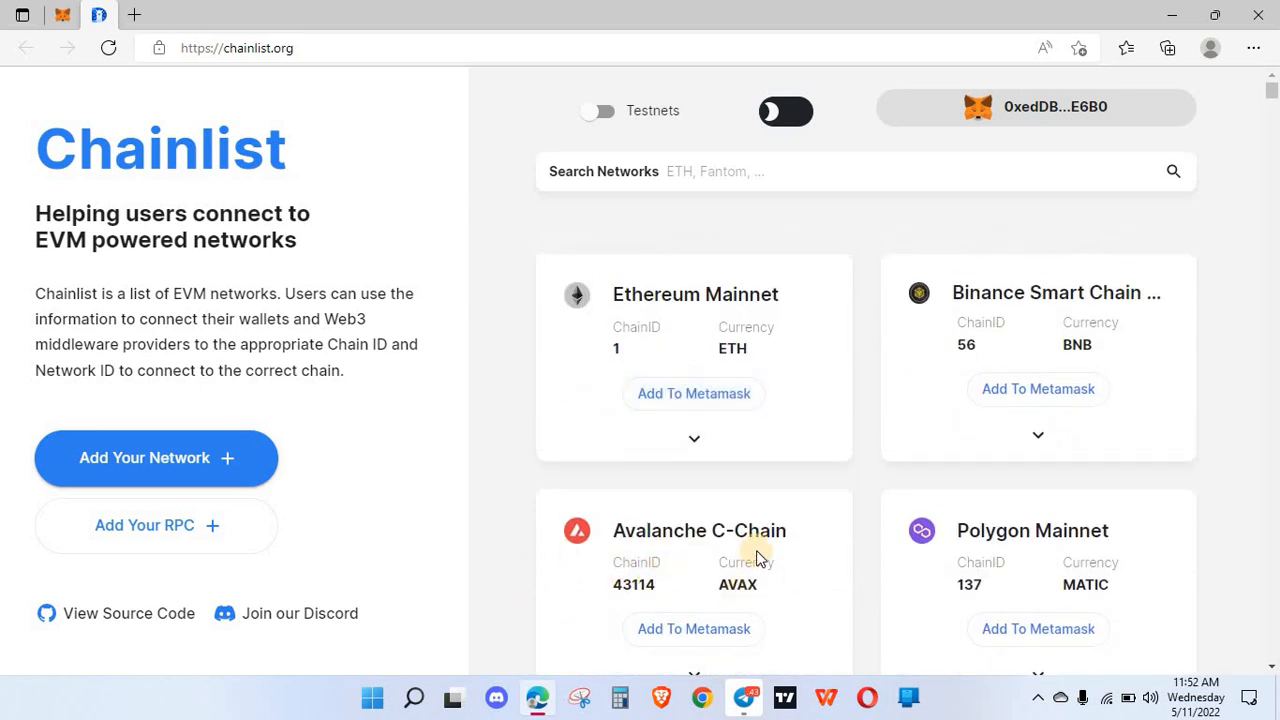
scroll(678, 535, "down", 1)
left_click(678, 537)
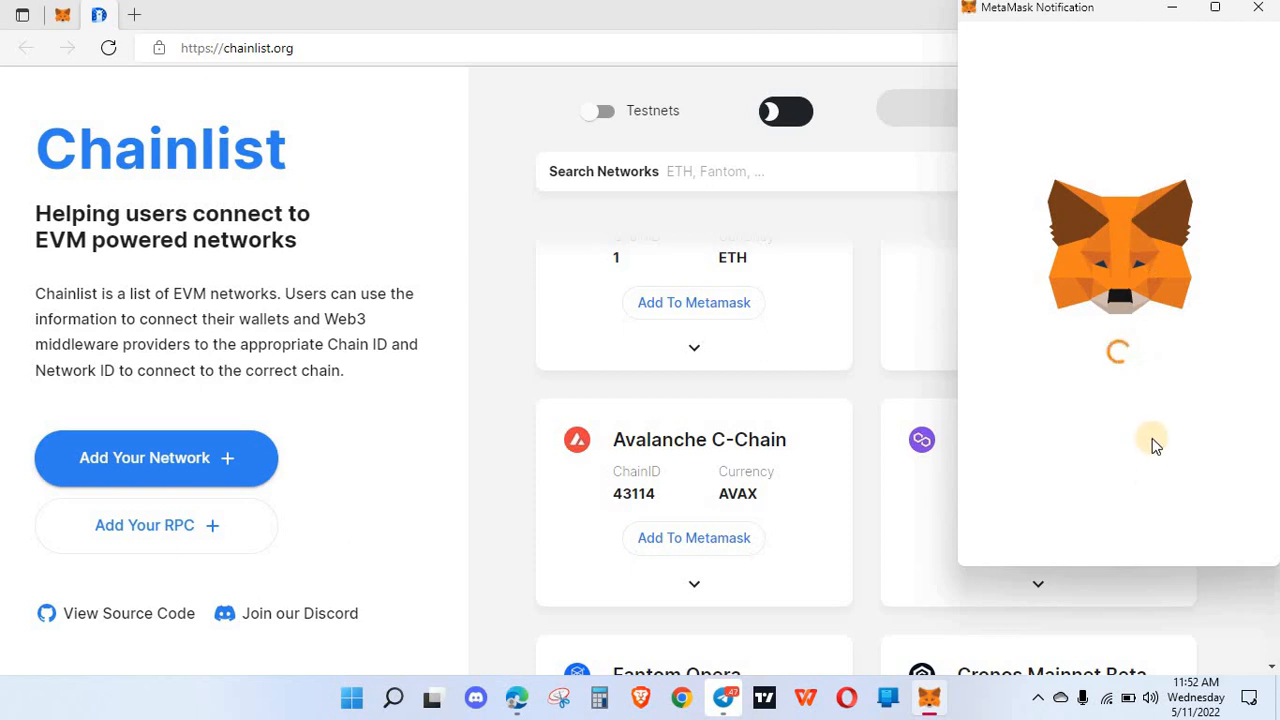
left_click(1212, 532)
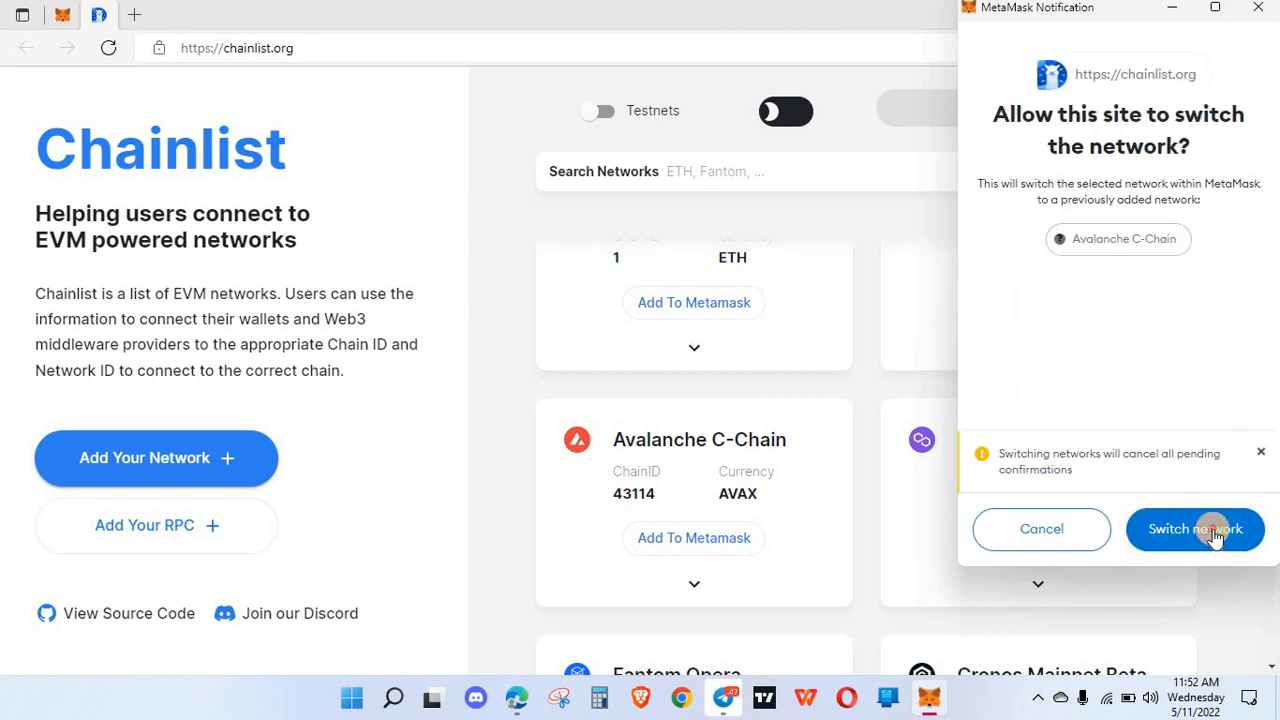
left_click(1213, 530)
left_click(60, 12)
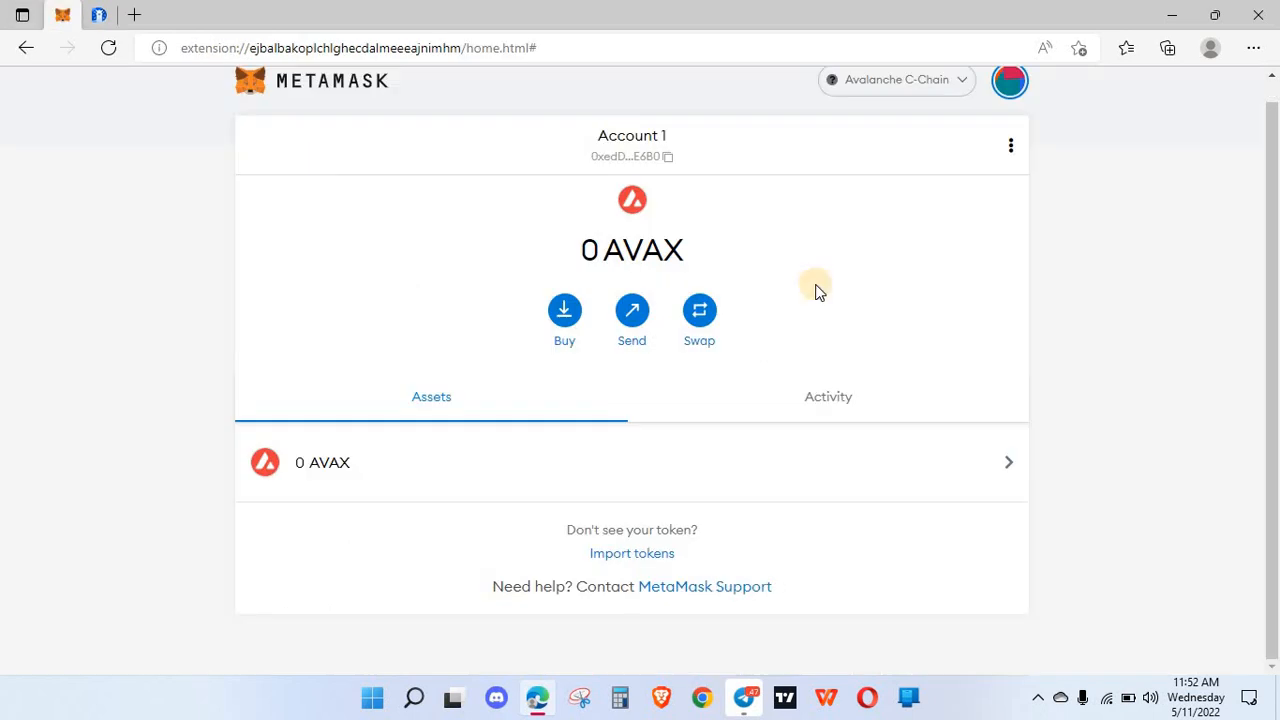
Add Cronos Mainnet Beta (chain ID 25) from Chainlist, switch MetaMask to it and check the account in the wallet
left_click(99, 15)
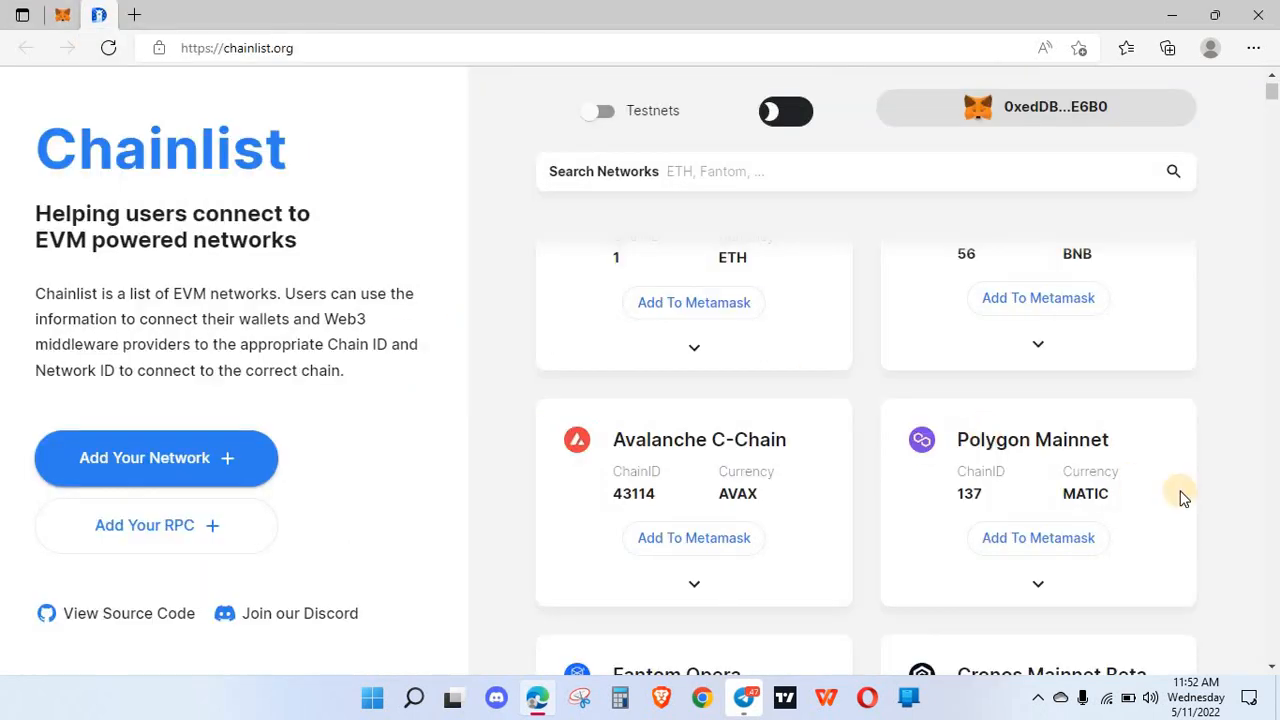
scroll(1175, 447, "down", 3)
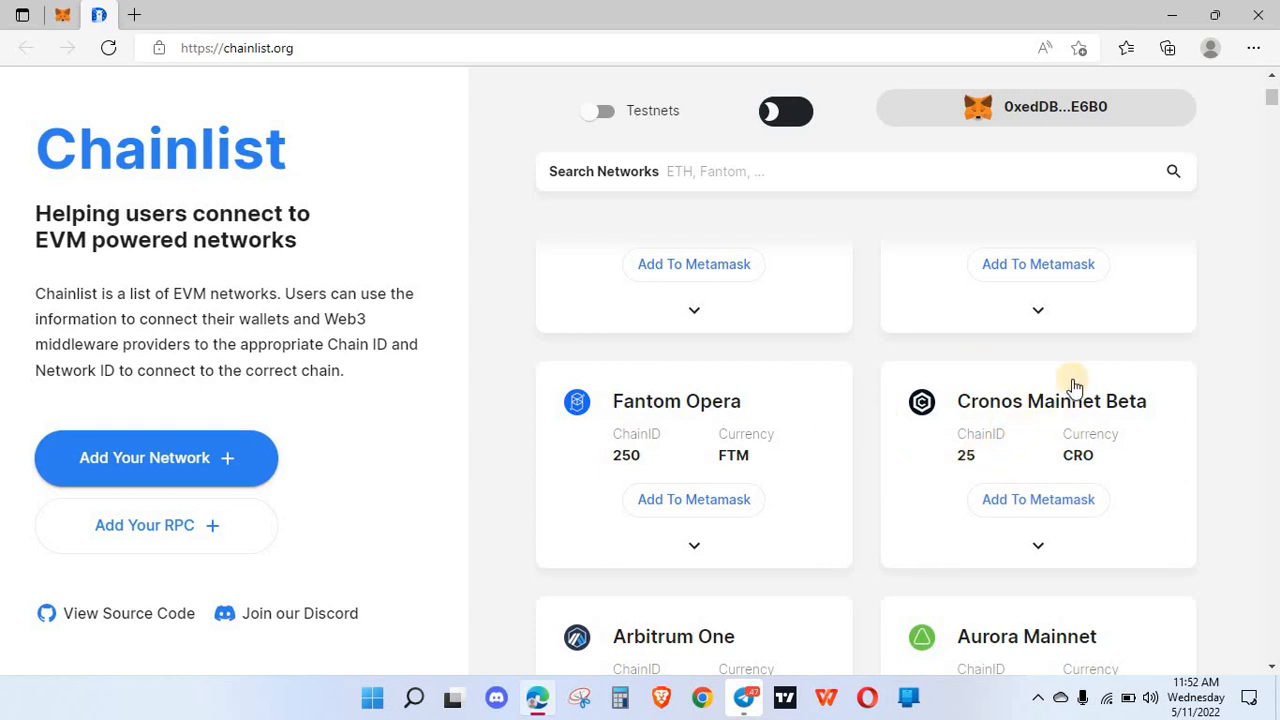
left_click(1033, 503)
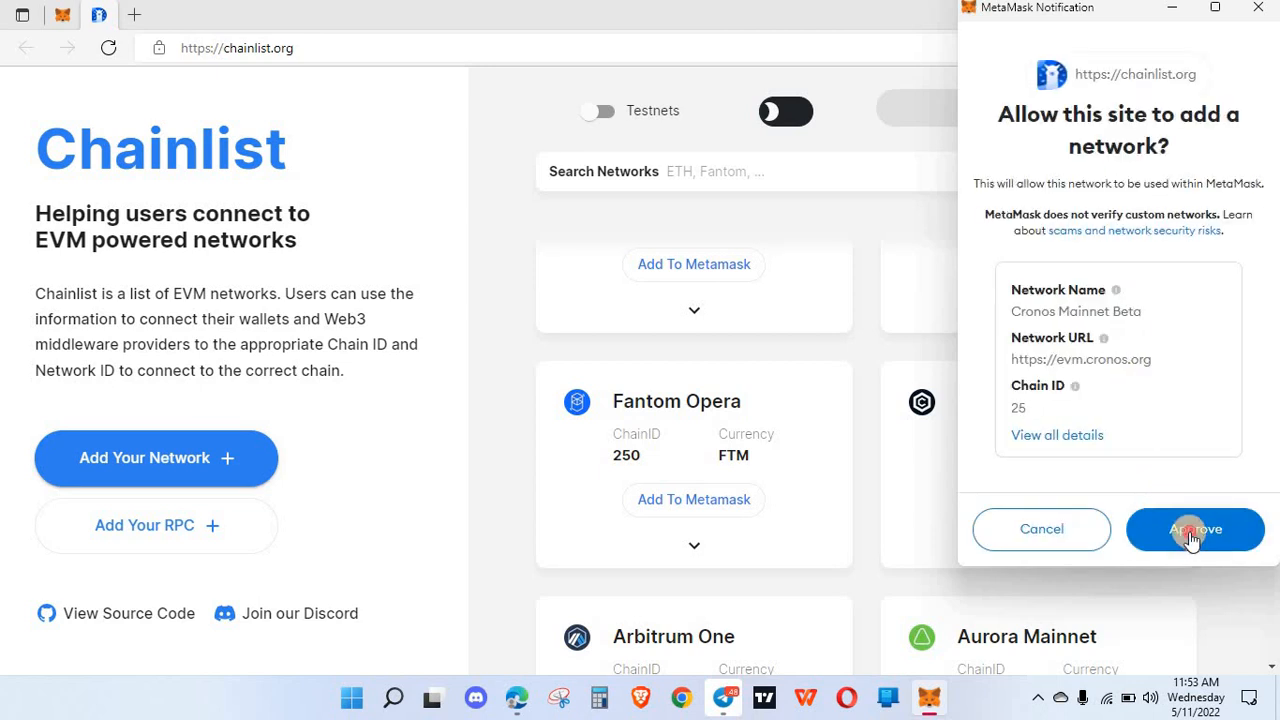
left_click(1190, 537)
left_click(1192, 537)
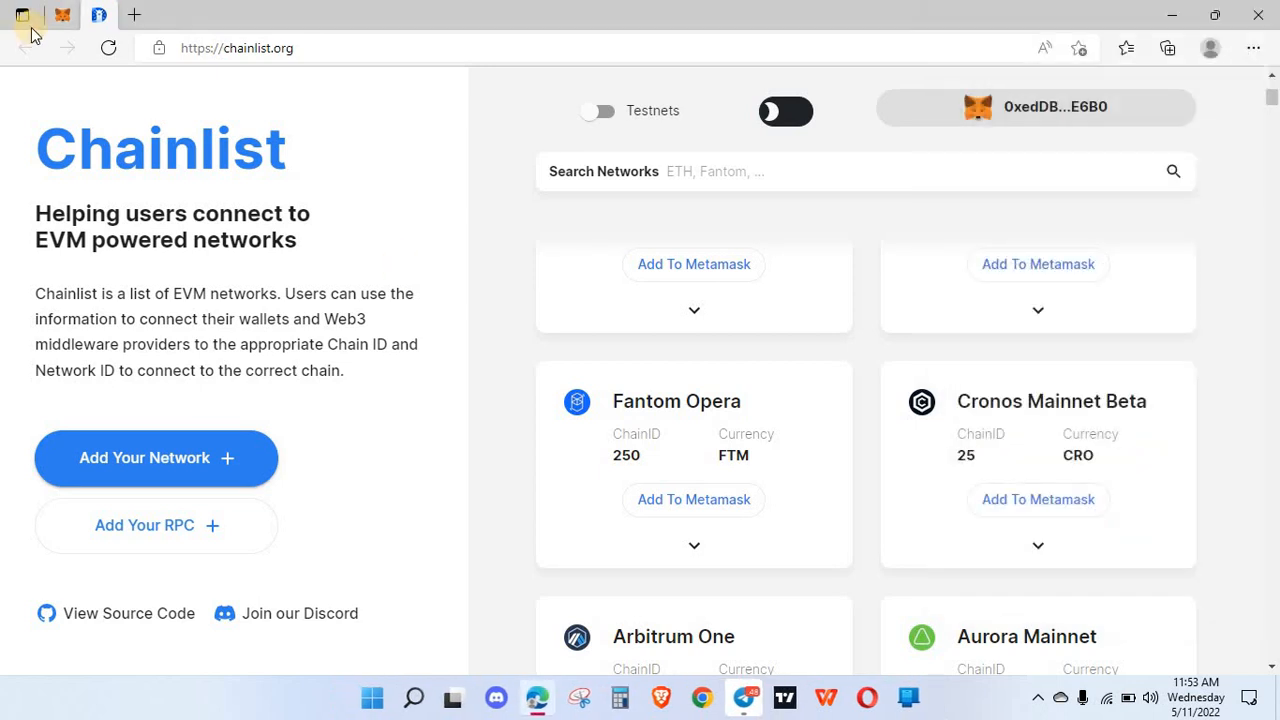
left_click(62, 14)
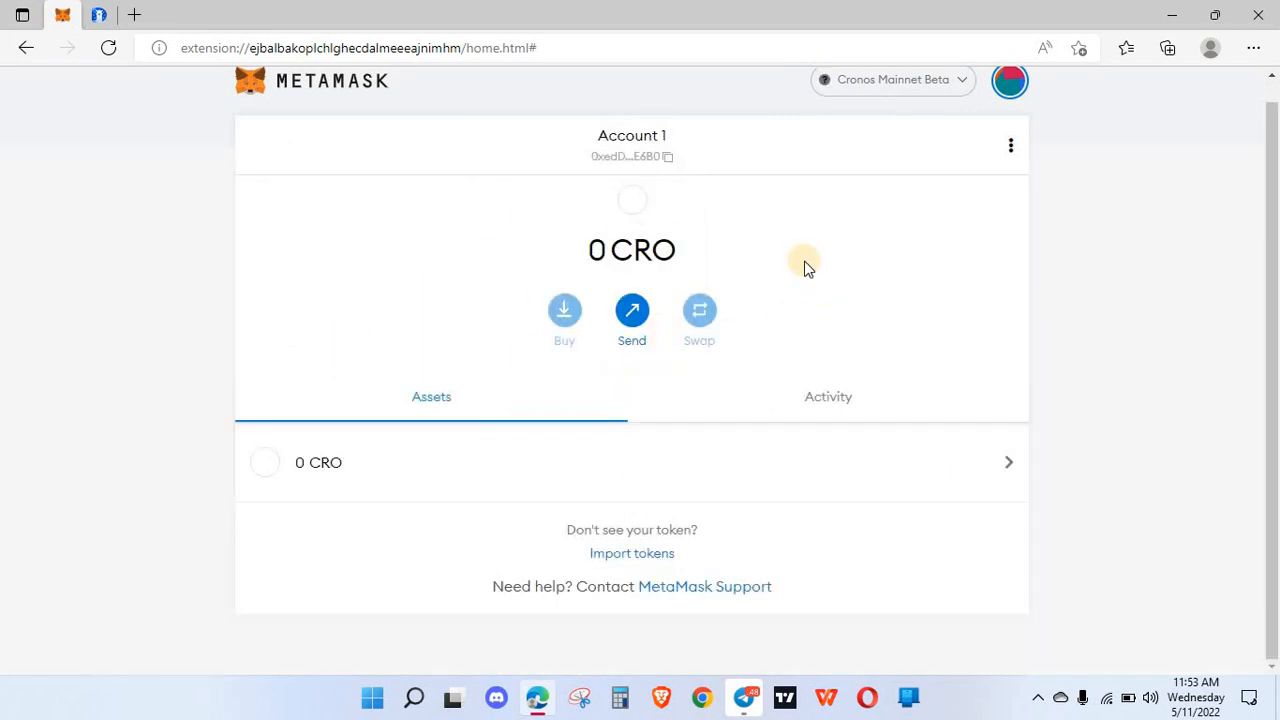
Return to Chainlist and browse the other networks available for adding to MetaMask
left_click(97, 14)
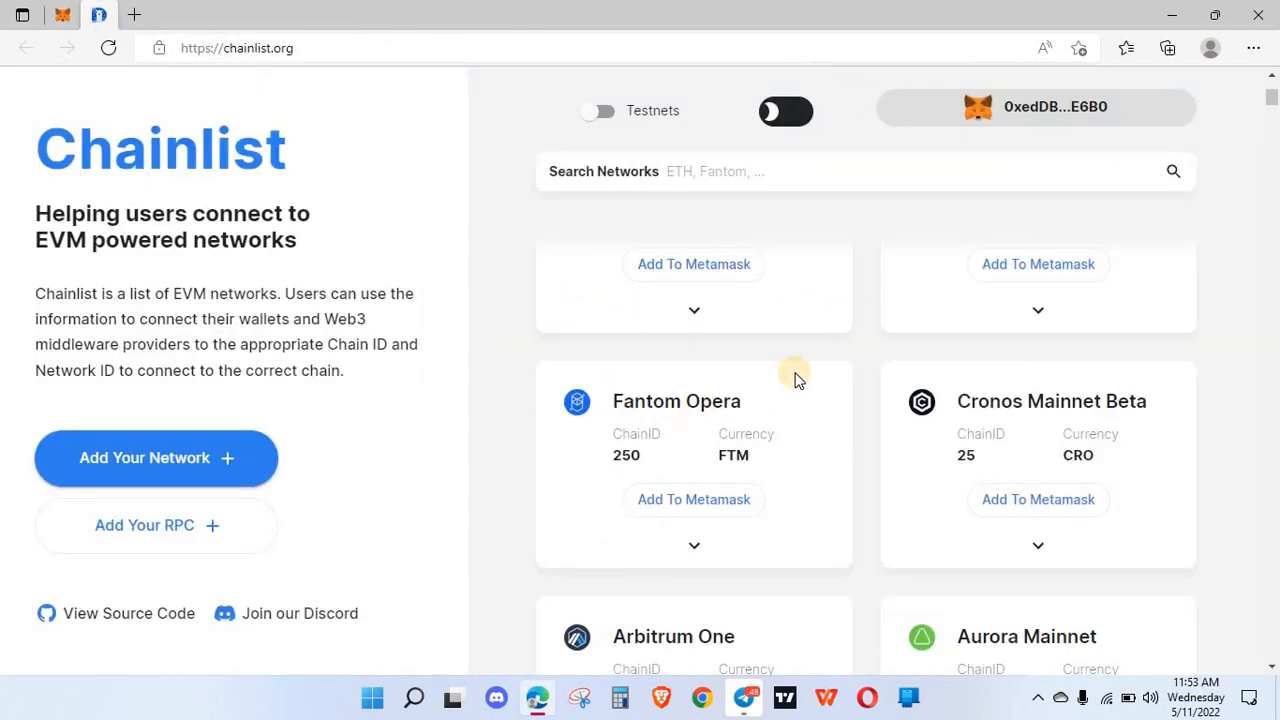
scroll(1047, 405, "down", 10)
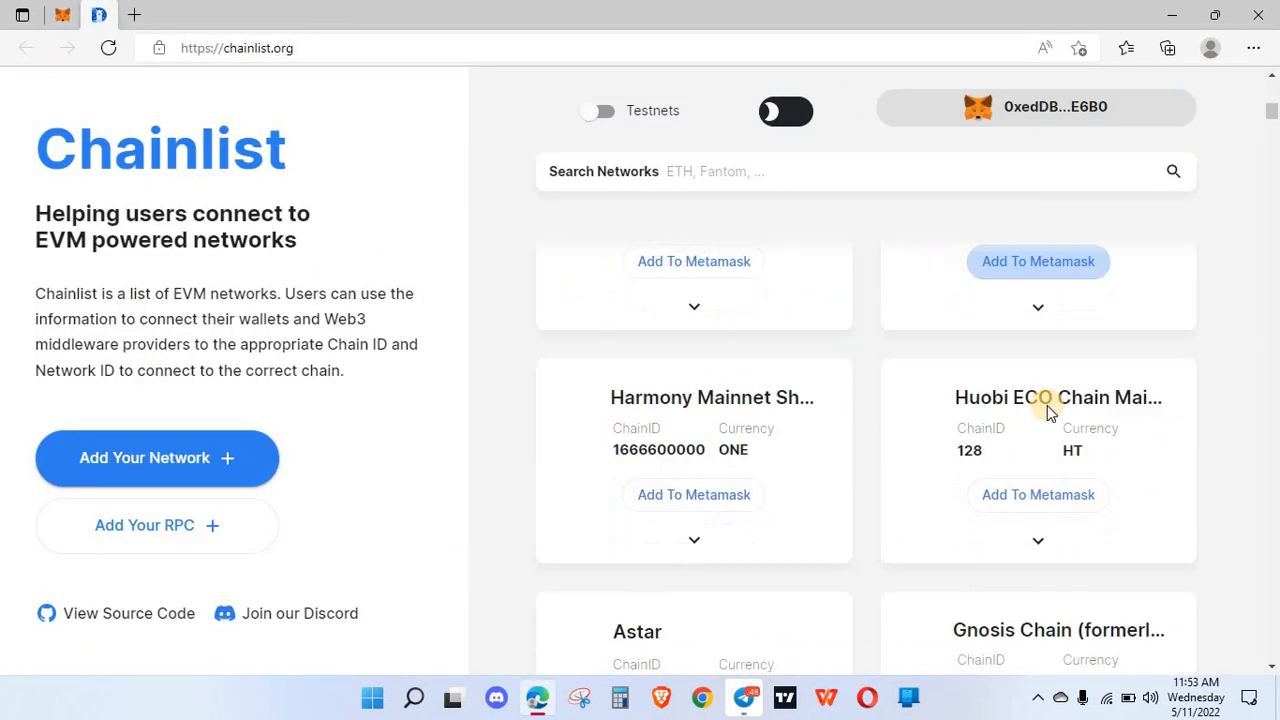
scroll(1050, 418, "down", 15)
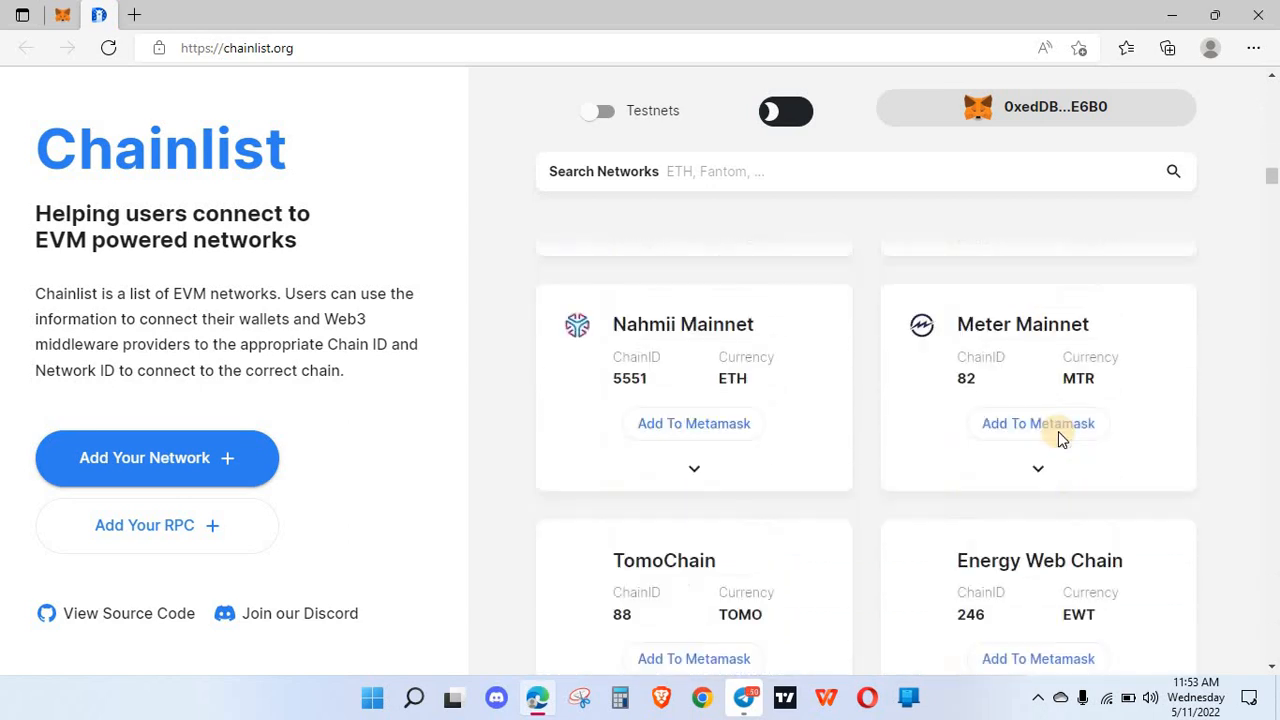
scroll(1058, 435, "down", 10)
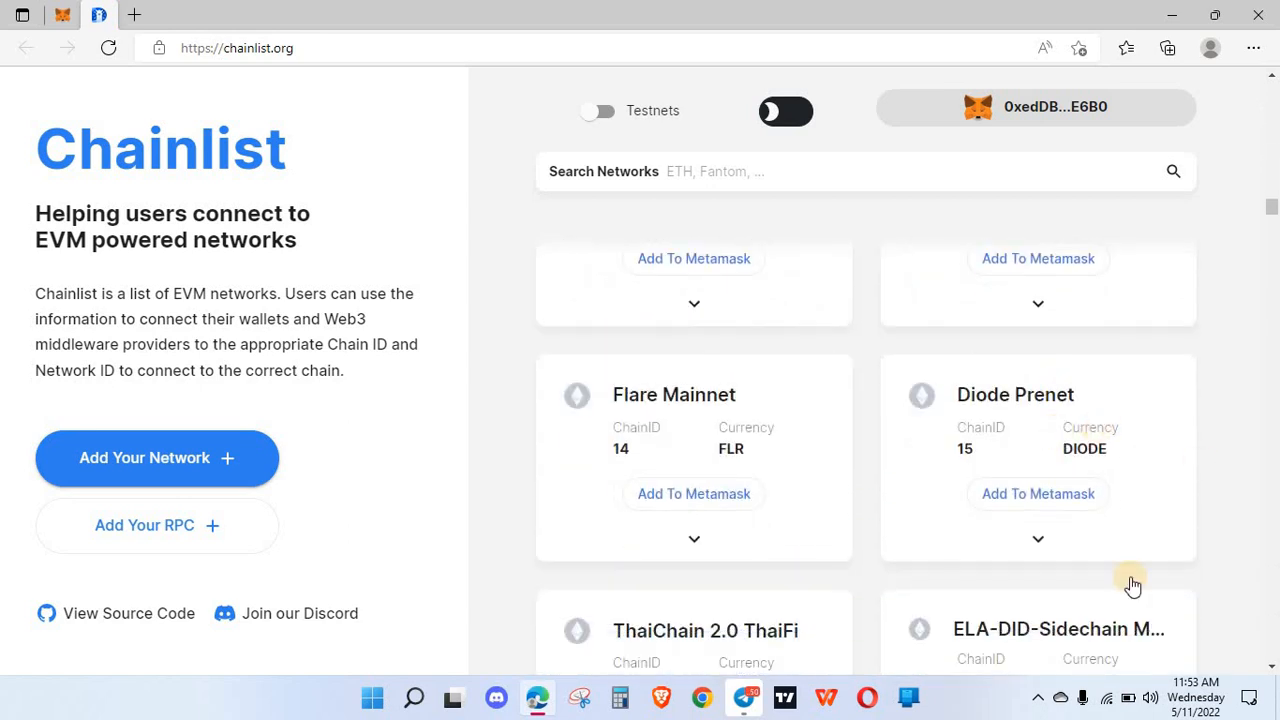
scroll(954, 521, "up", 5)
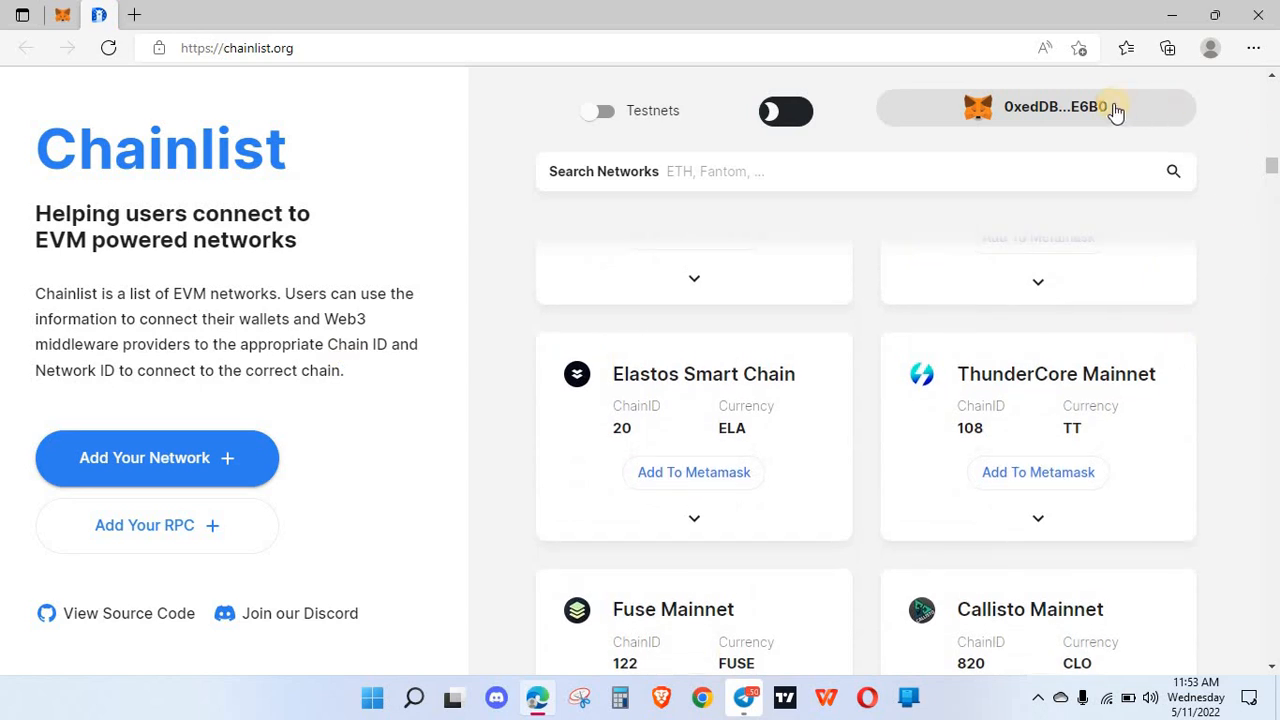
scroll(1080, 368, "down", 2)
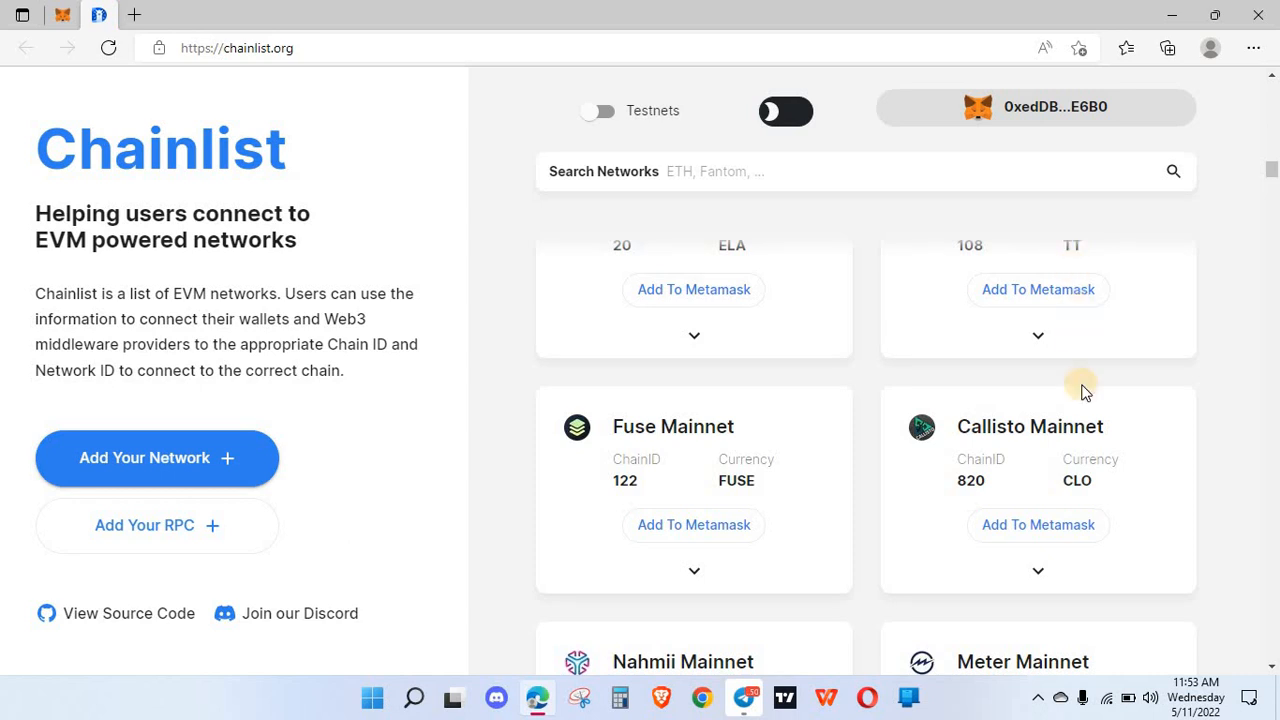
scroll(1146, 436, "down", 1)
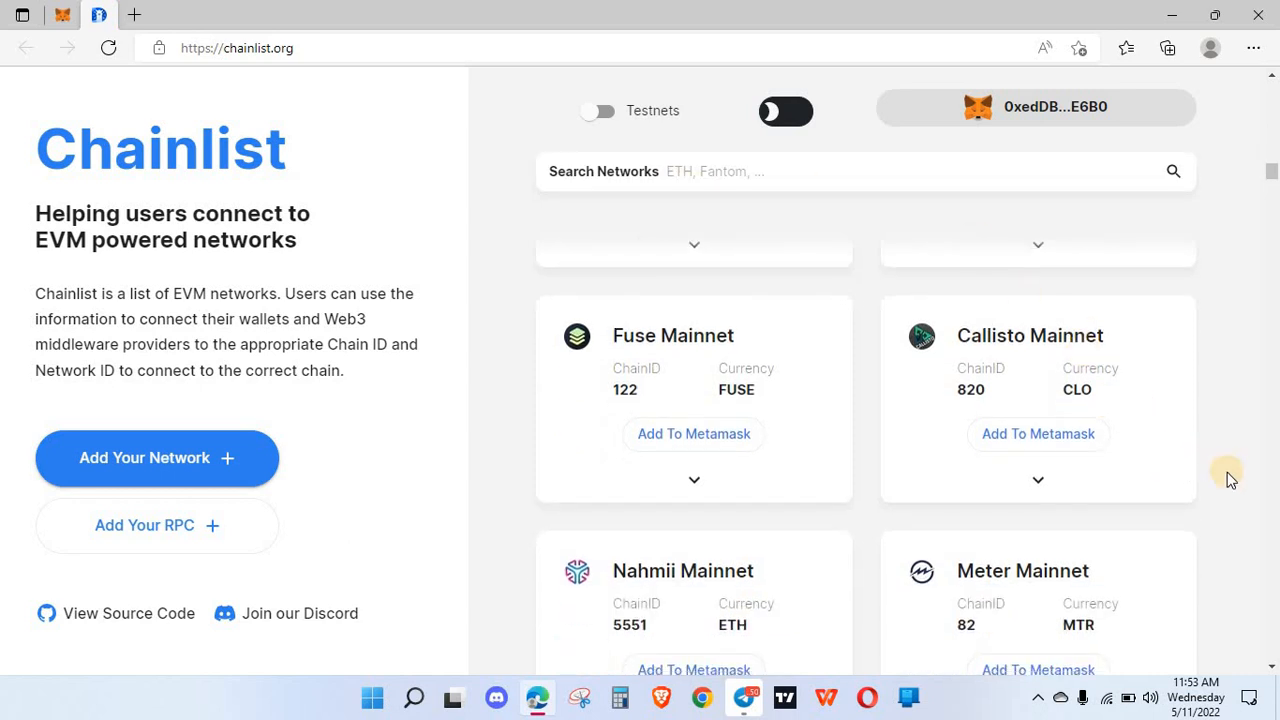
Look through the network cards further down the Chainlist list, from Fuse Mainnet to Edgeware Mainnet, examining their chain IDs and currencies
scroll(1230, 480, "down", 4)
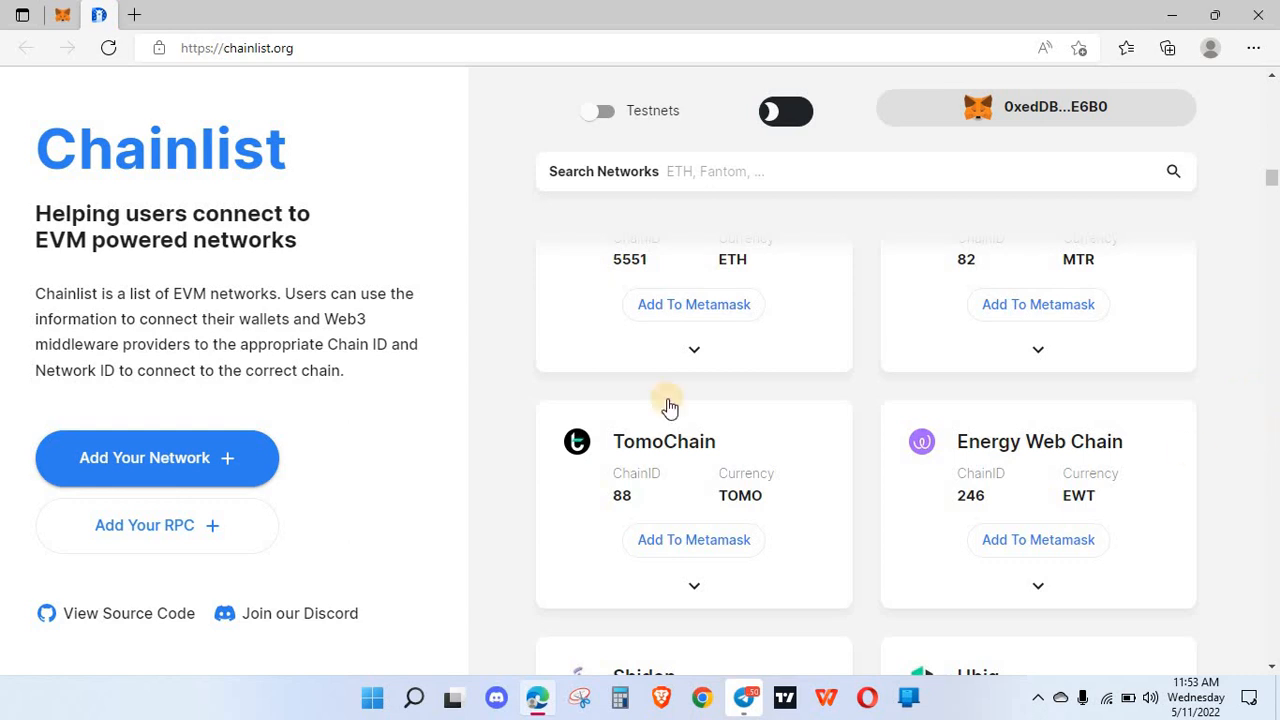
scroll(1277, 362, "down", 8)
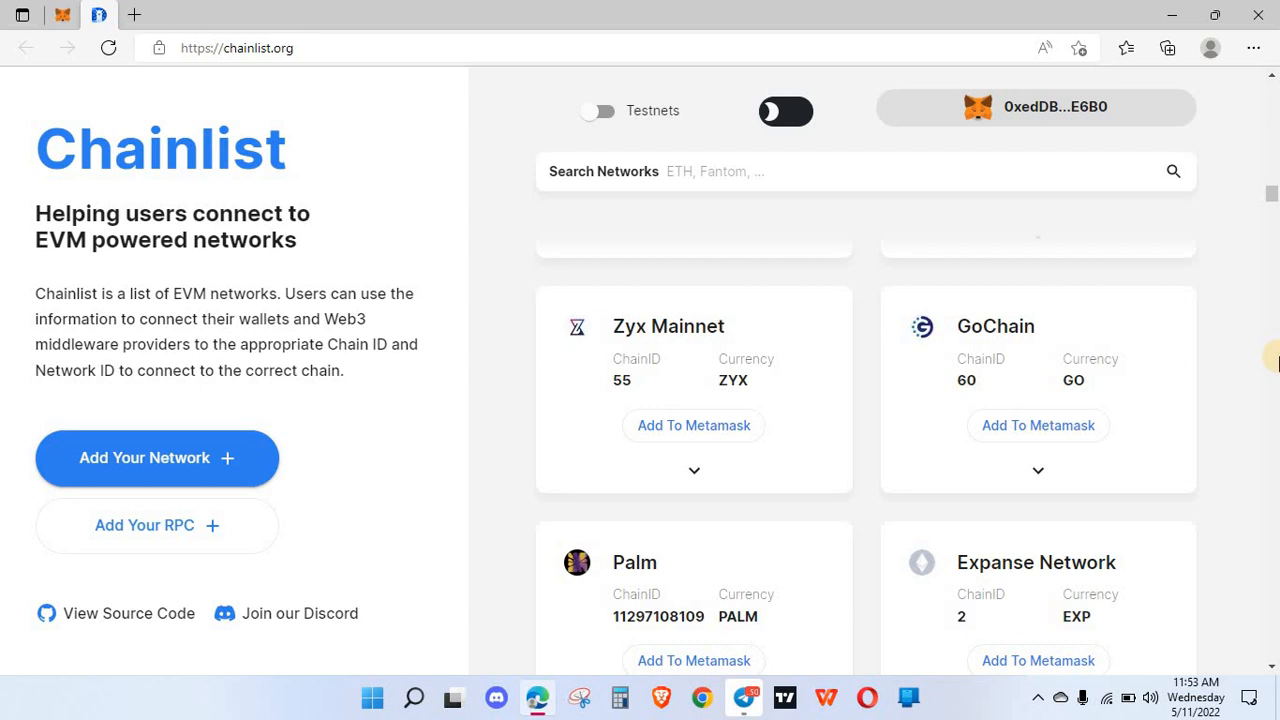
scroll(1277, 362, "down", 5)
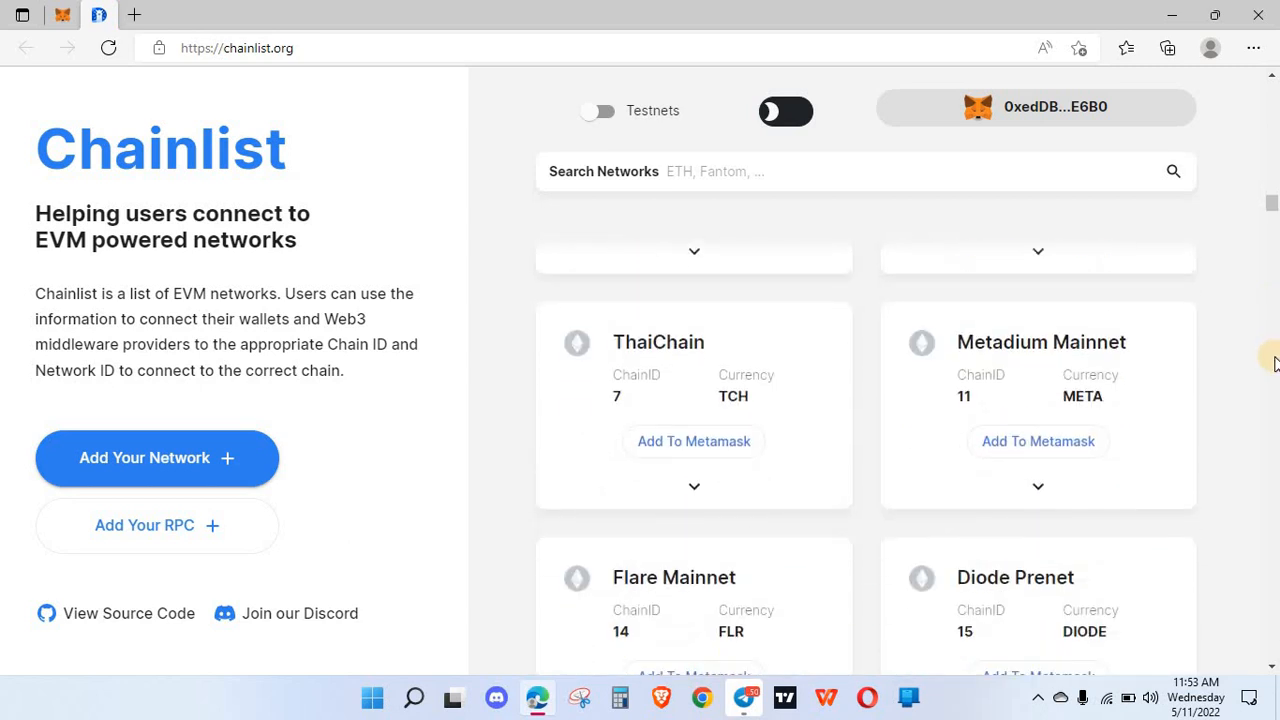
scroll(1275, 362, "down", 14)
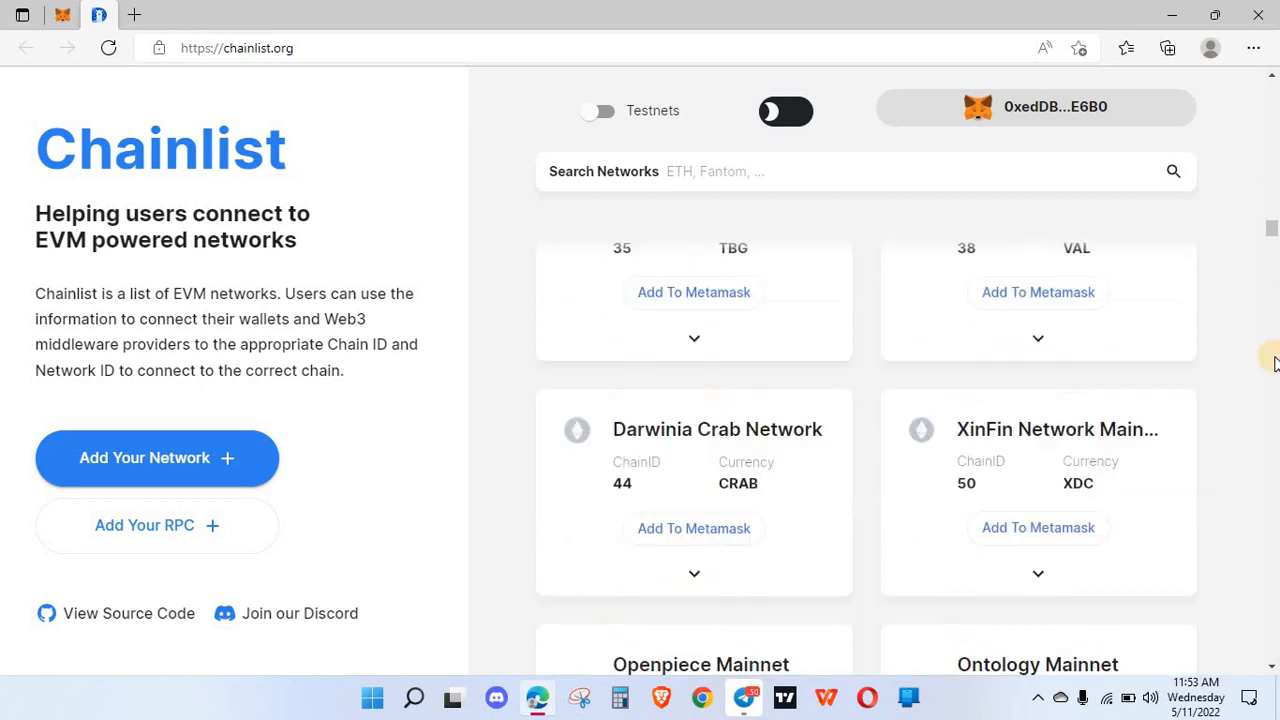
scroll(1275, 362, "down", 6)
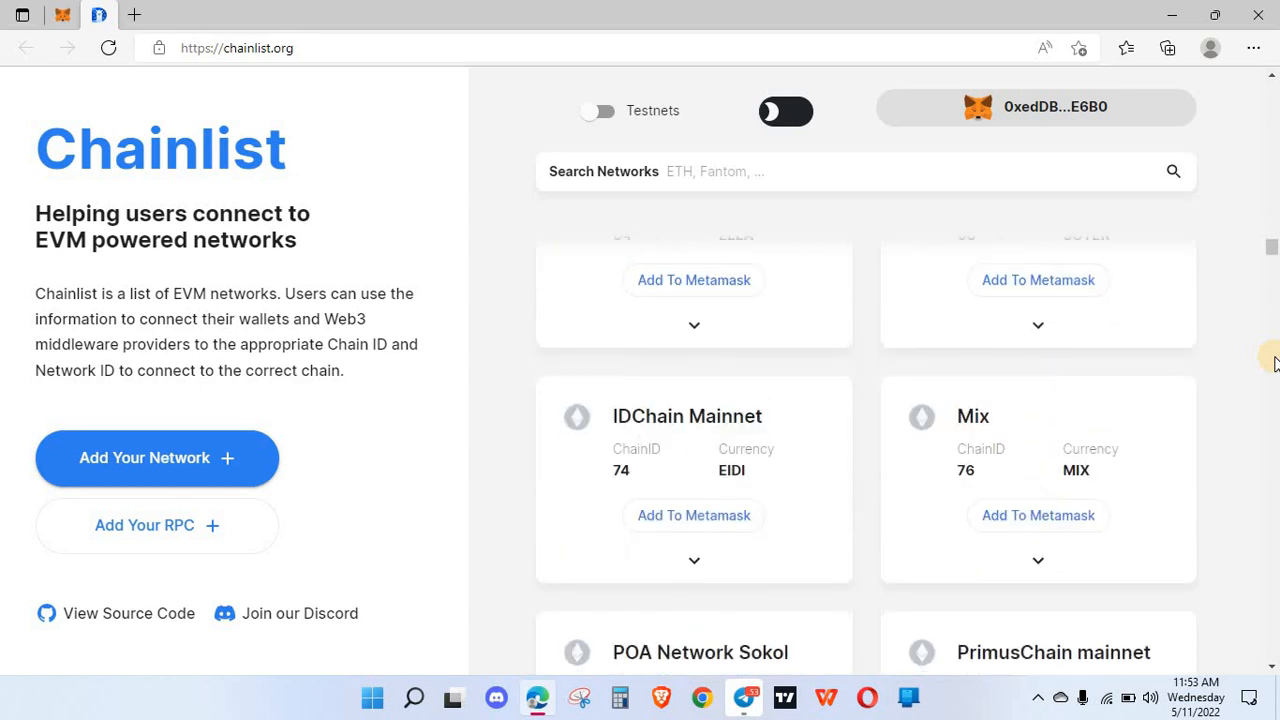
scroll(1275, 362, "down", 8)
scroll(956, 405, "down", 15)
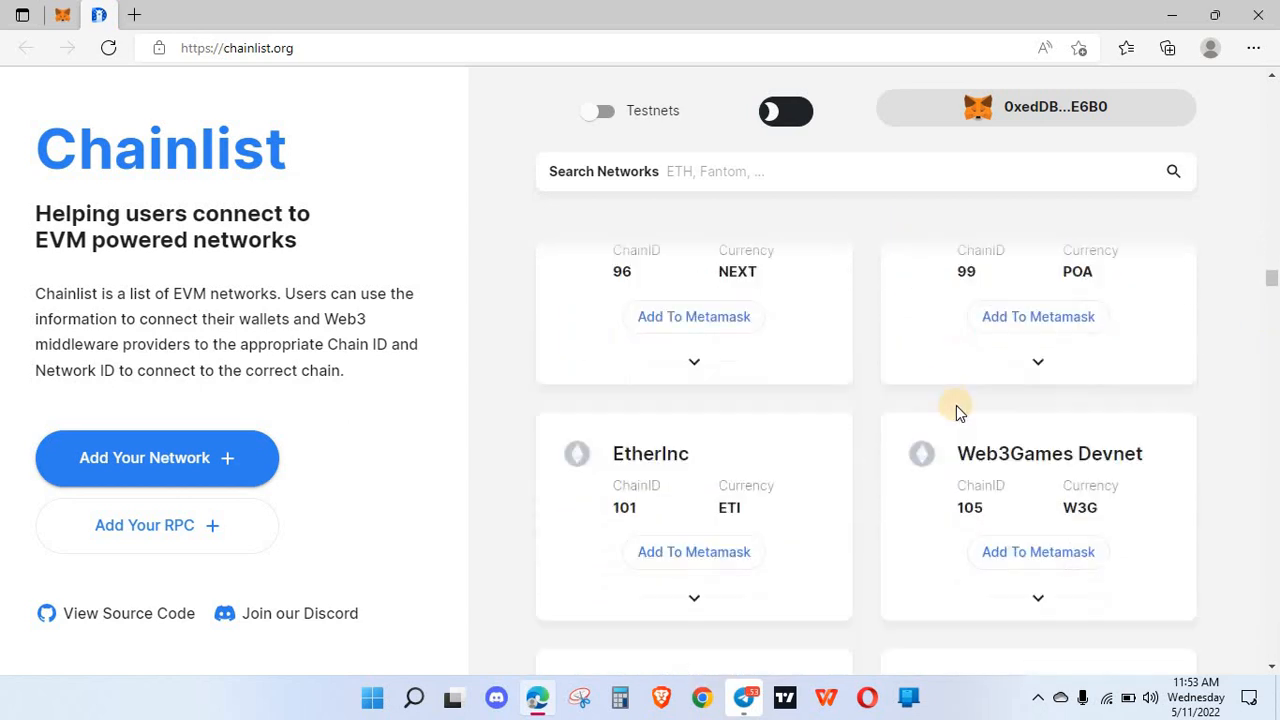
scroll(960, 420, "down", 20)
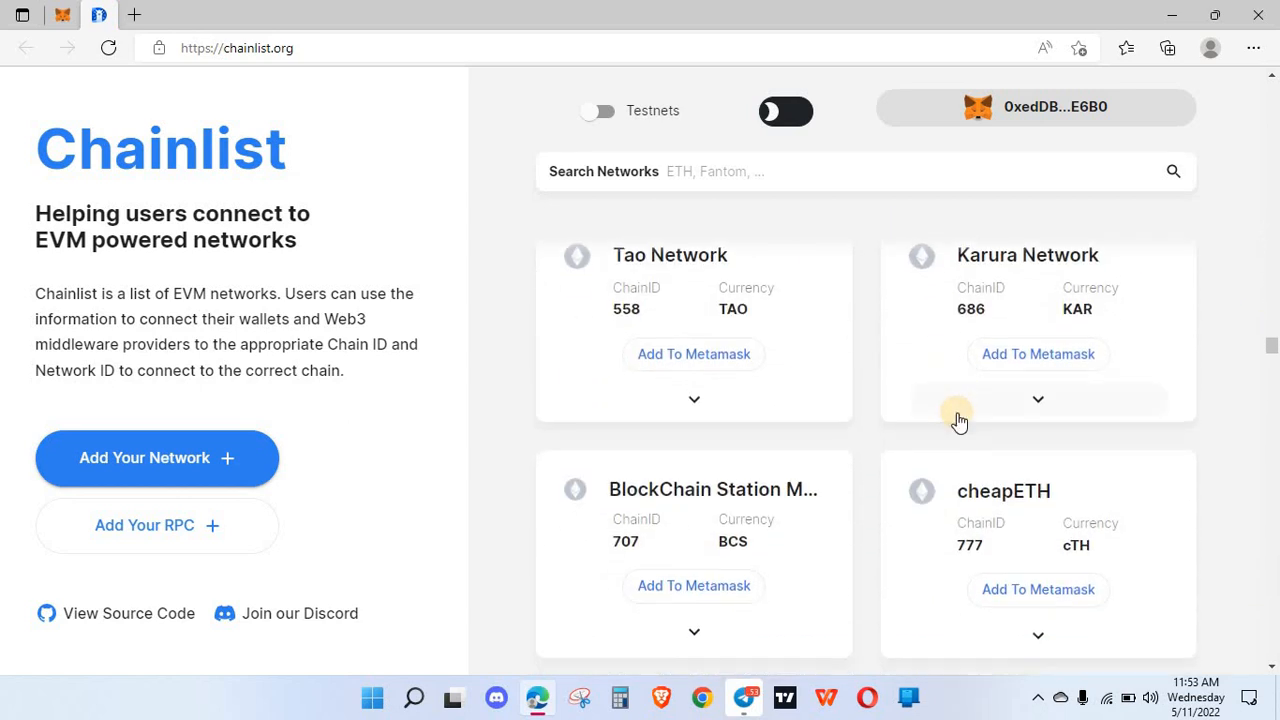
scroll(965, 428, "down", 10)
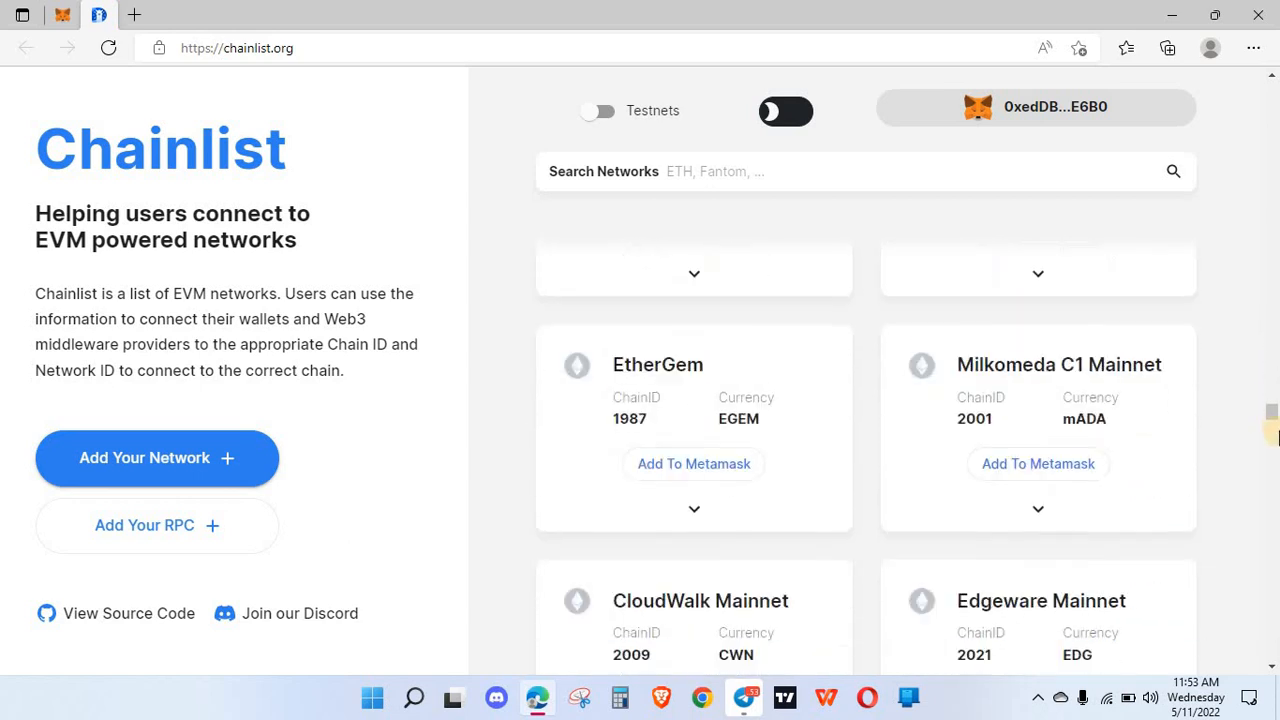
scroll(1274, 288, "up", 12)
scroll(1274, 288, "up", 10)
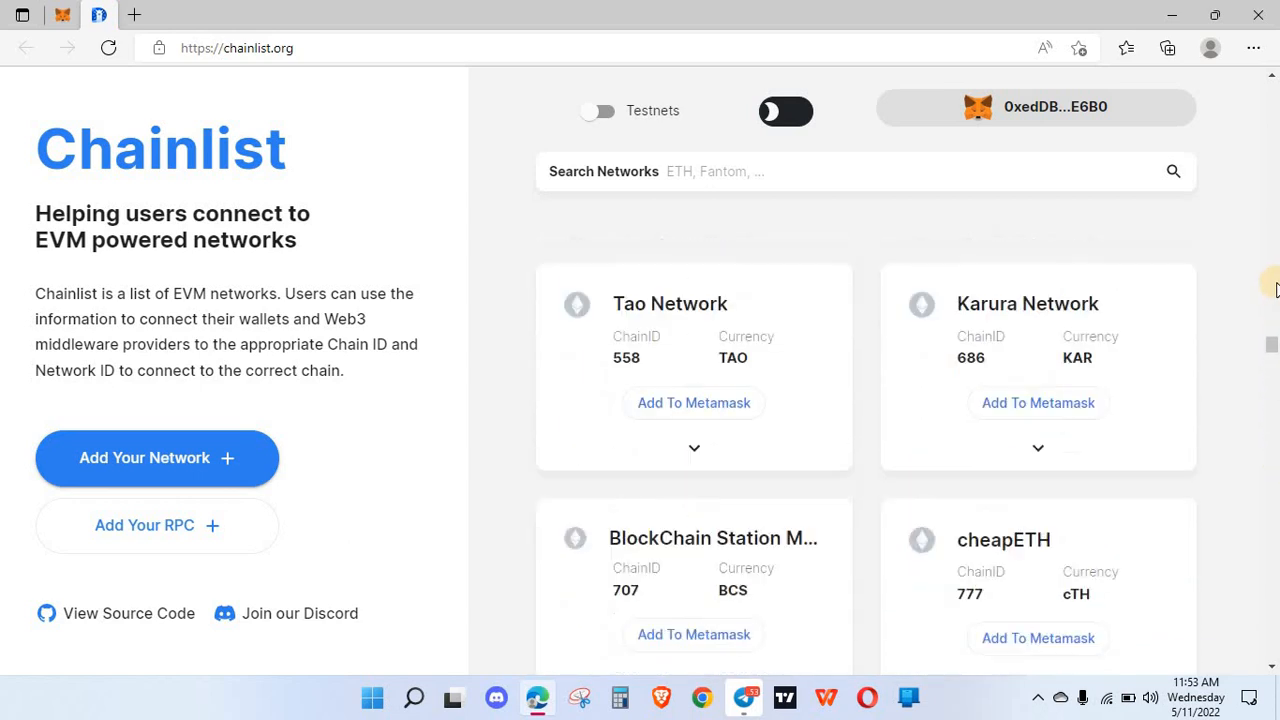
scroll(1040, 587, "up", 6)
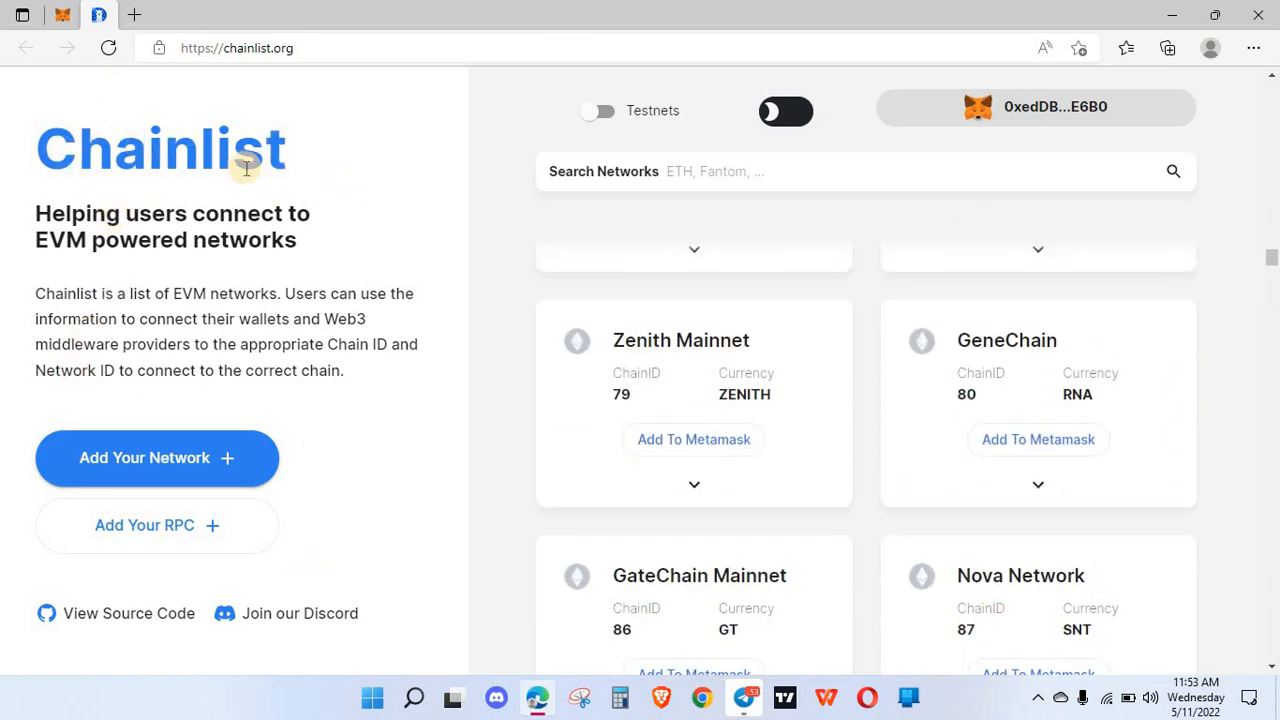
left_click(62, 14)
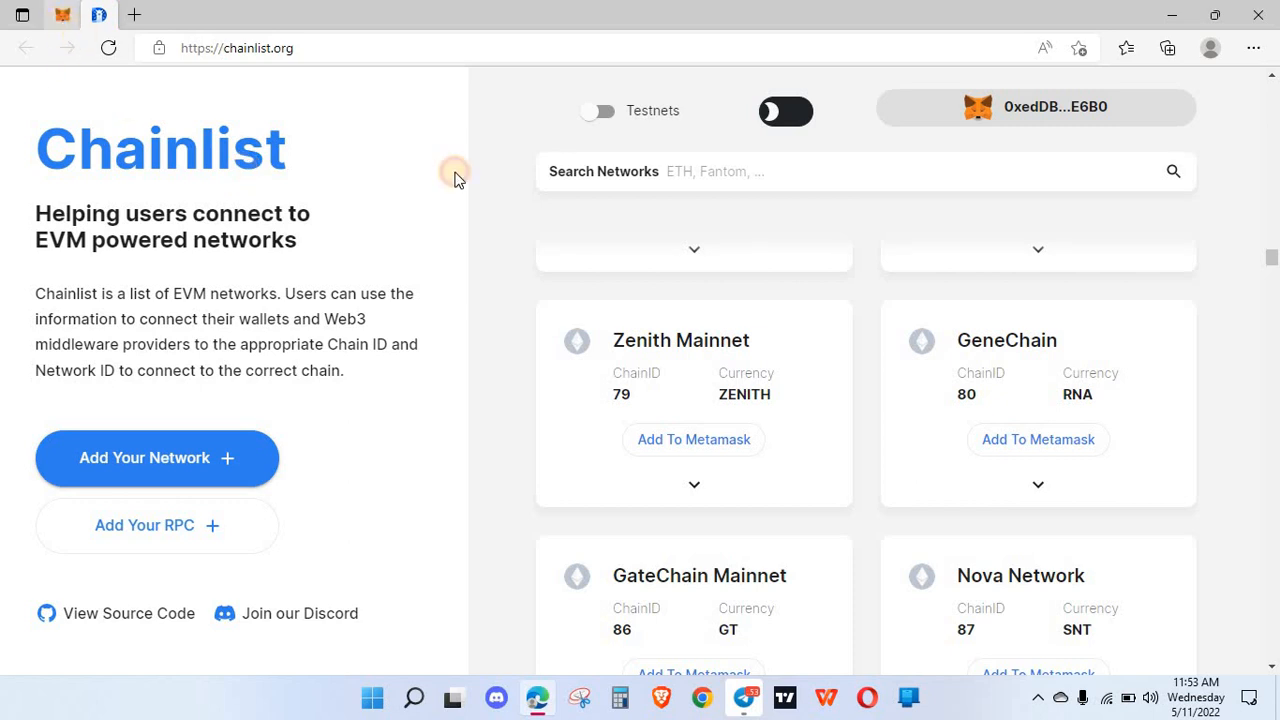